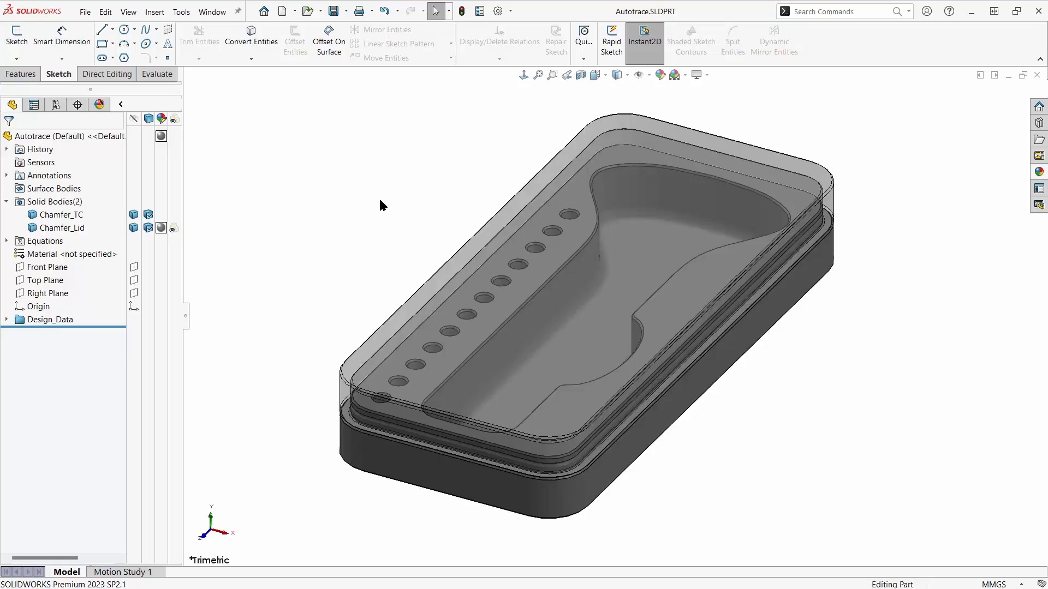
- Turn off the transparency of the Chamfer_Lid body and start a sketch on the lid's top face
{"action": "left_click", "coordinate": [175, 228]}
{"action": "left_click", "coordinate": [483, 271]}
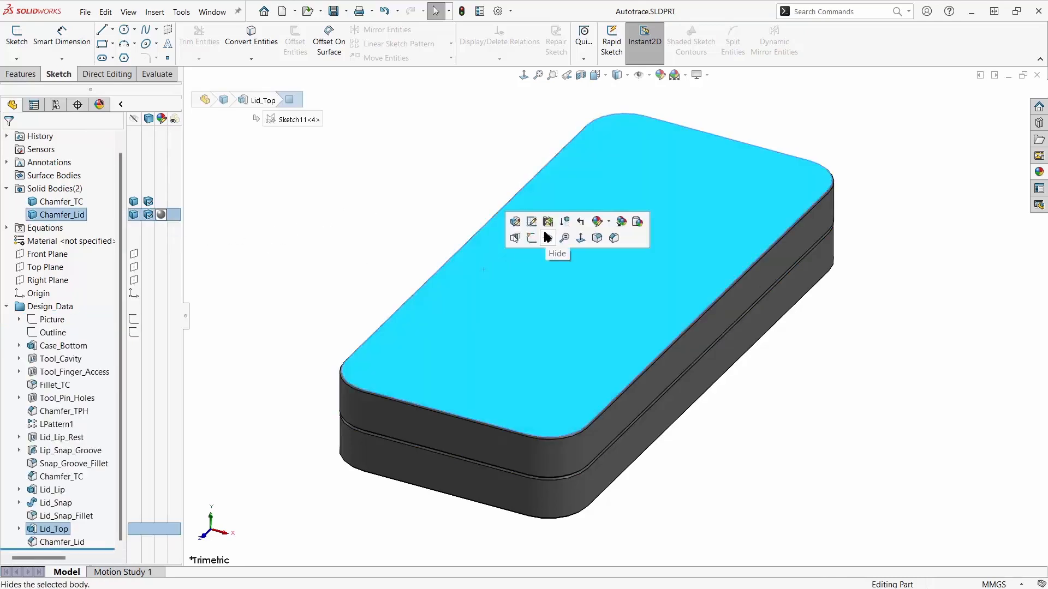
{"action": "left_click", "coordinate": [529, 239]}
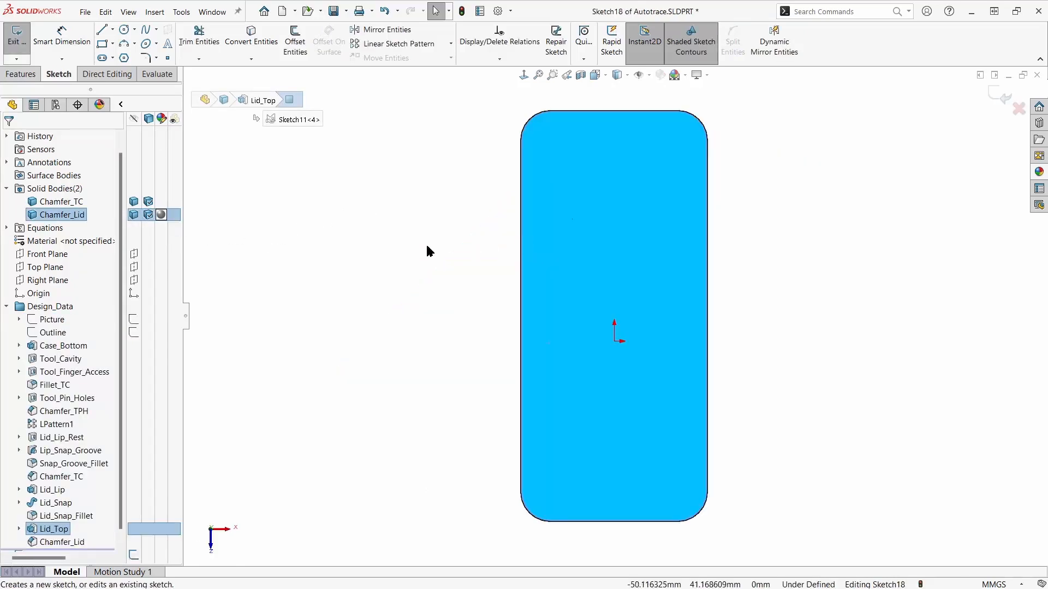
- Insert the image trimech-notag-1color-blue as a sketch picture in the lid sketch
{"action": "left_click", "coordinate": [180, 13]}
{"action": "mouse_move", "coordinate": [180, 23]}
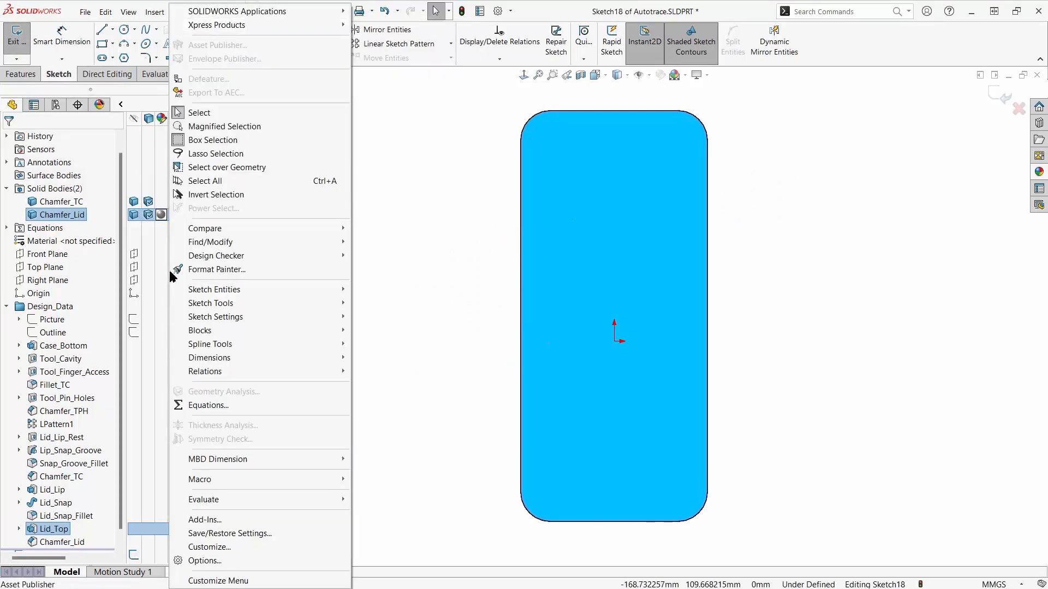
{"action": "mouse_move", "coordinate": [189, 303]}
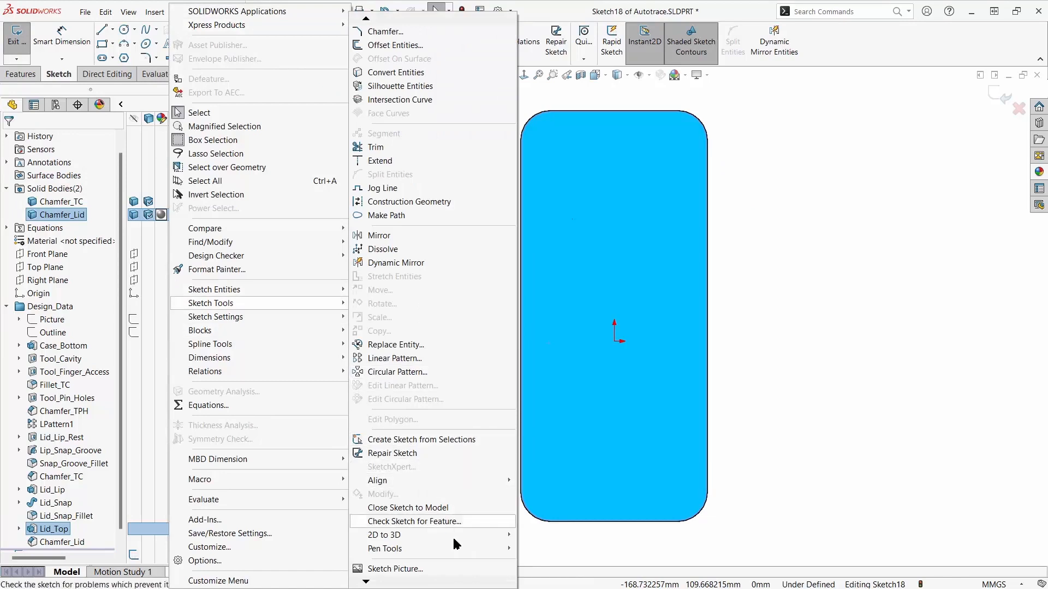
{"action": "left_click", "coordinate": [458, 570]}
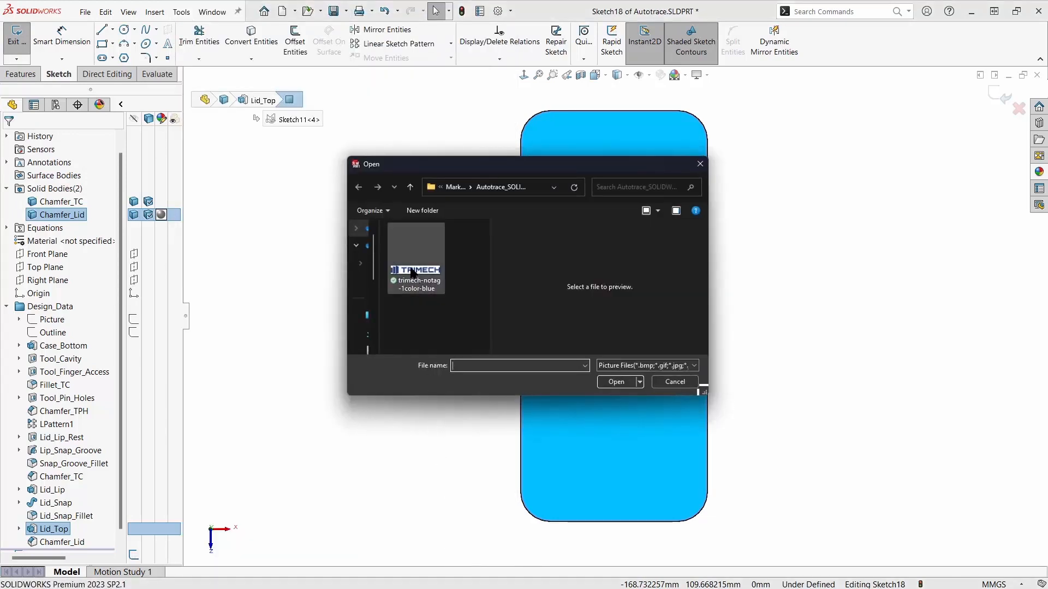
{"action": "left_click", "coordinate": [414, 267]}
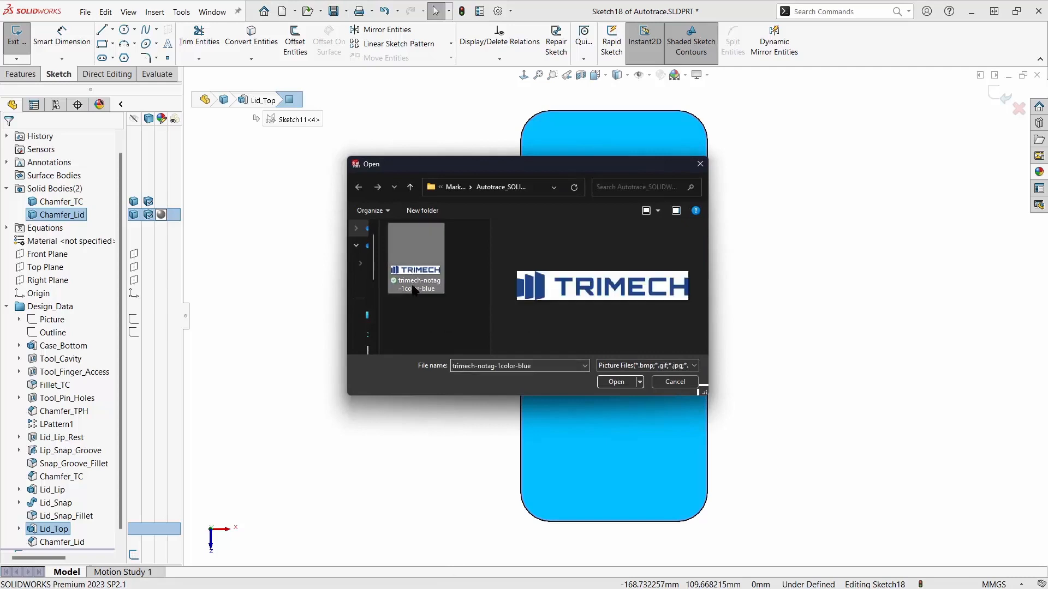
{"action": "left_click", "coordinate": [617, 382]}
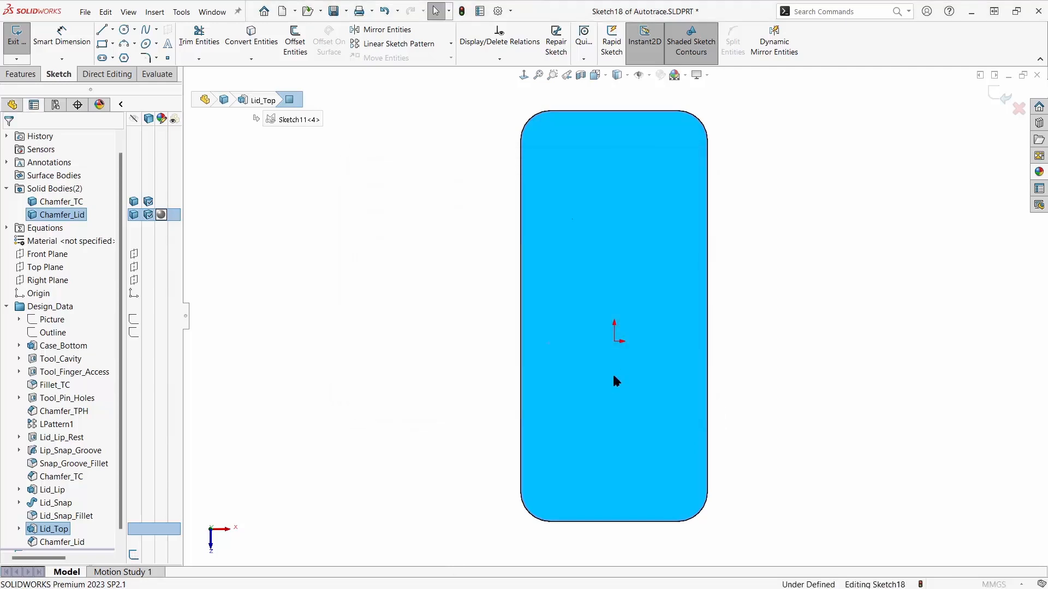
- Set the logo picture's rotation angle to 90 degrees
{"action": "scroll", "coordinate": [651, 339], "scroll_direction": "up", "scroll_amount": 5}
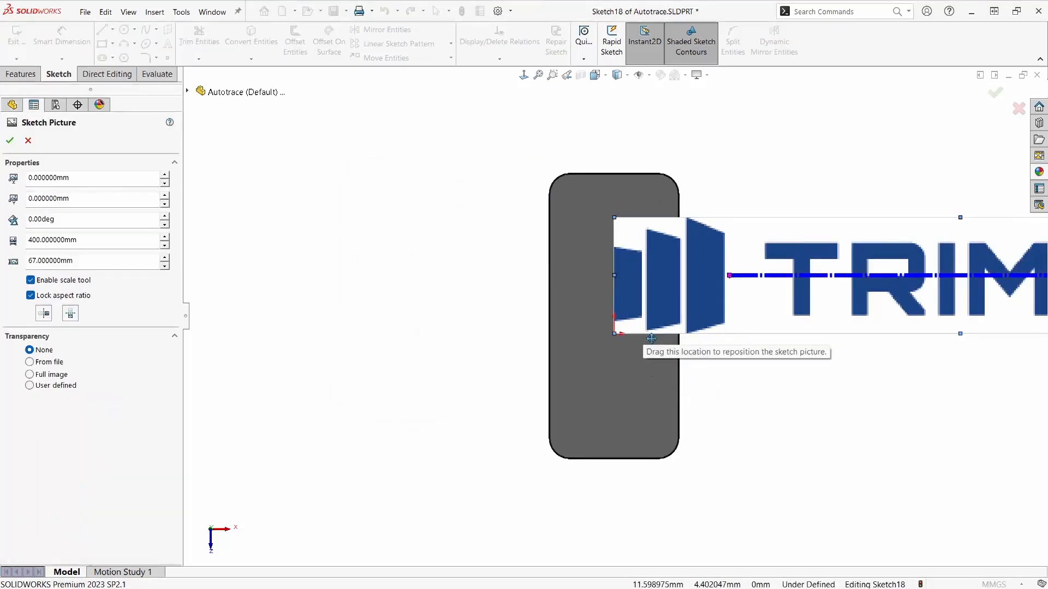
{"action": "scroll", "coordinate": [651, 338], "scroll_direction": "up", "scroll_amount": 1}
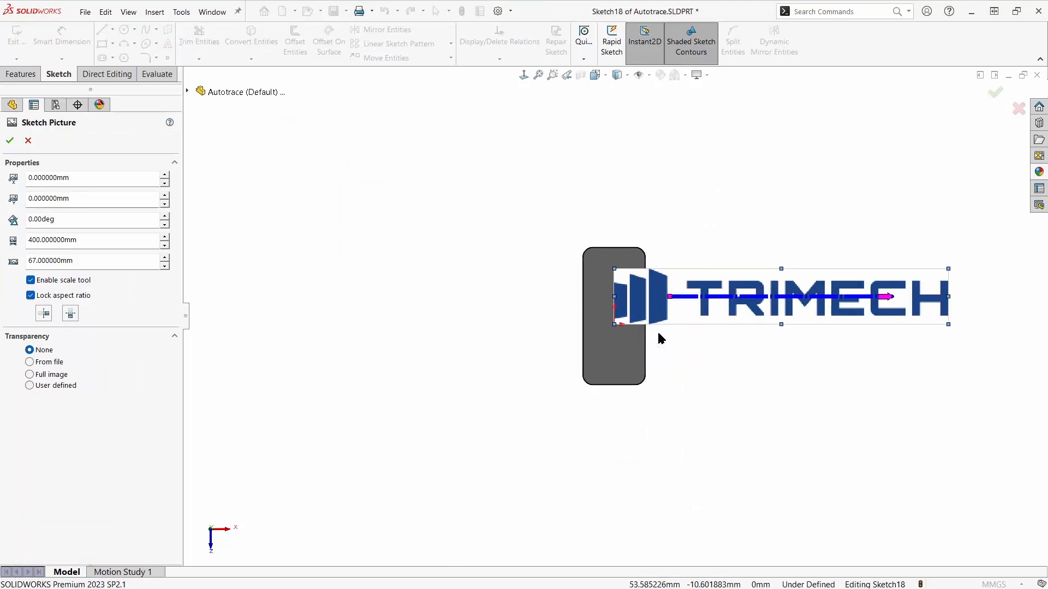
{"action": "left_click", "coordinate": [121, 220]}
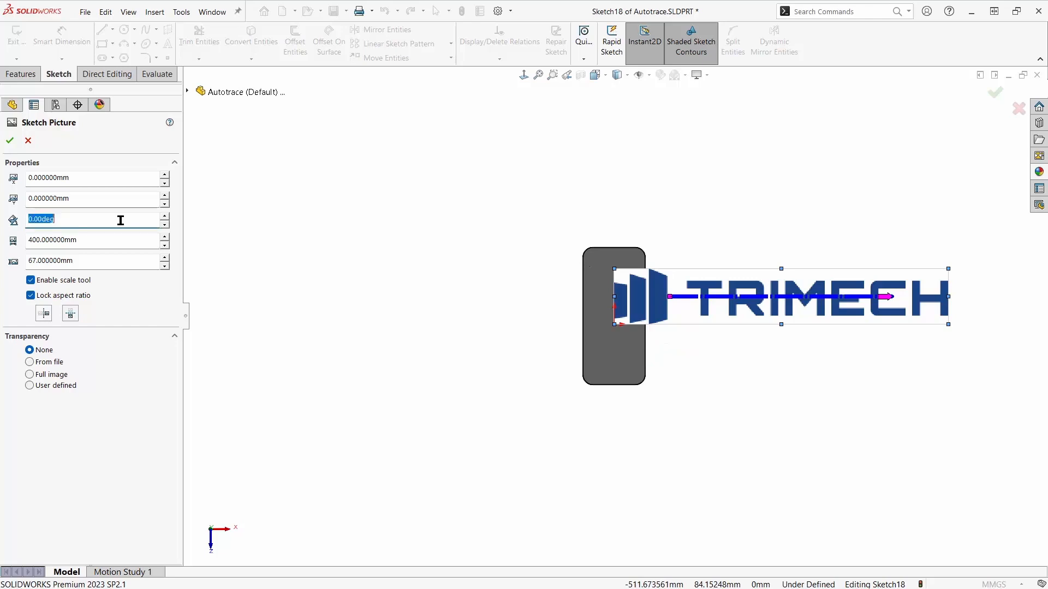
{"action": "left_click", "coordinate": [121, 220]}
{"action": "double_click", "coordinate": [121, 220]}
{"action": "type", "text": "90"}
{"action": "key", "text": "Return"}
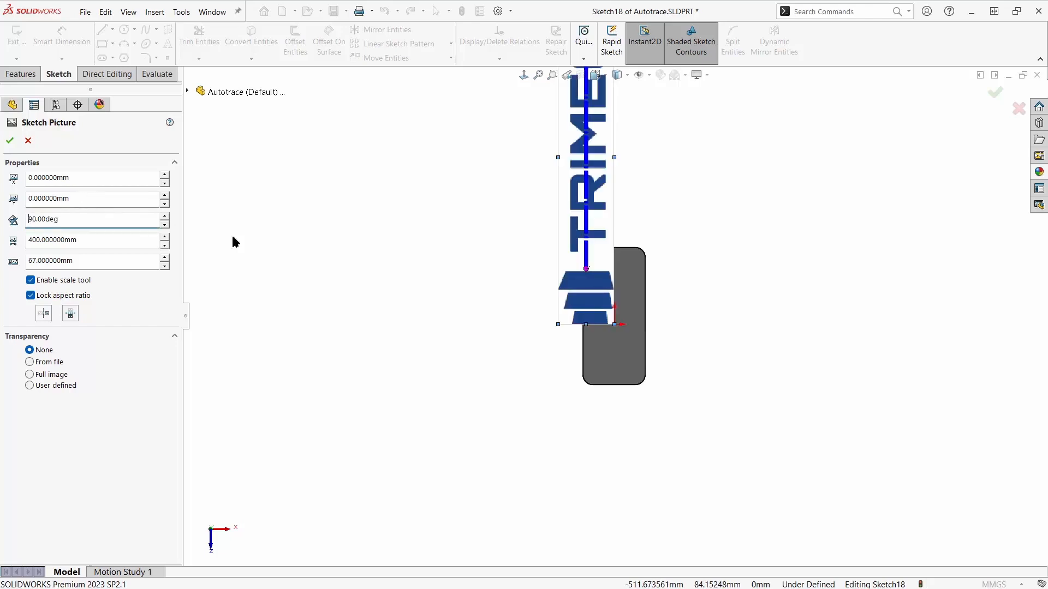
- Extend the picture's scale line along the full length of the logo and set its distance to 150 mm
{"action": "scroll", "coordinate": [436, 250], "scroll_direction": "up", "scroll_amount": 2}
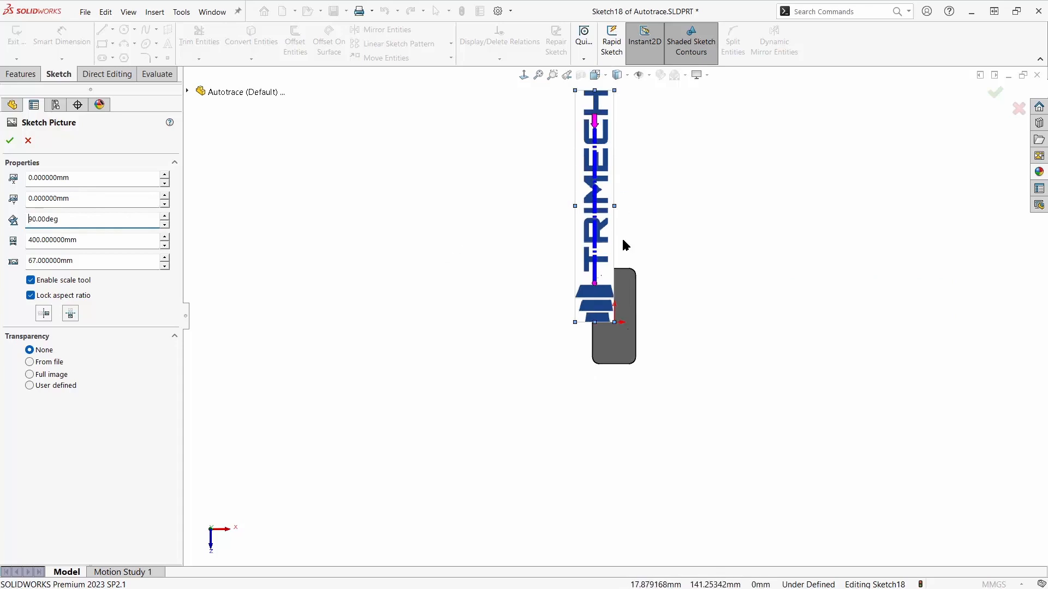
{"action": "left_click_drag", "start_coordinate": [594, 283], "coordinate": [592, 322]}
{"action": "left_click_drag", "start_coordinate": [592, 158], "coordinate": [599, 97]}
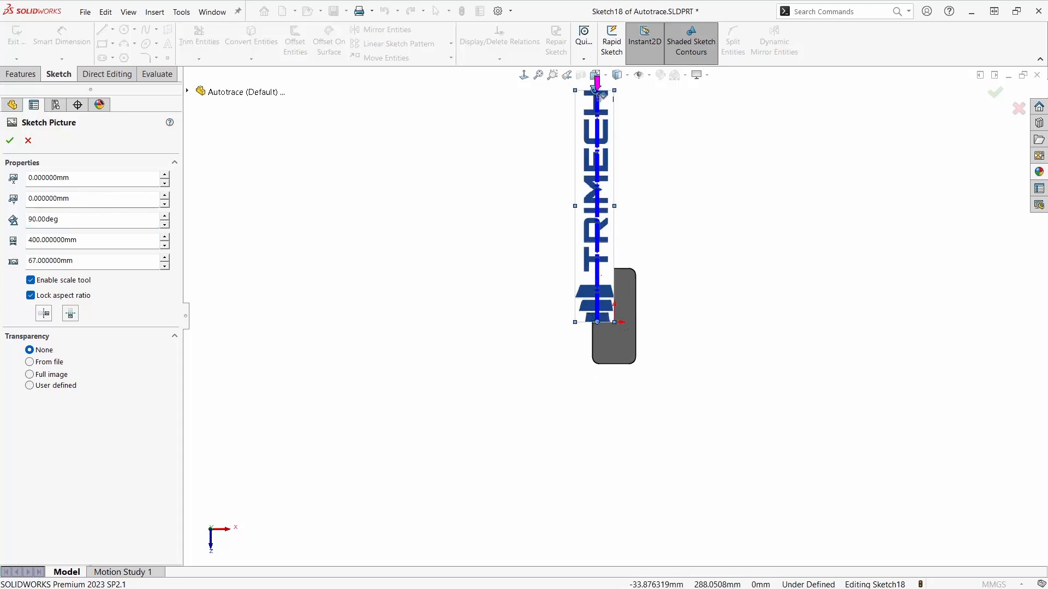
{"action": "left_click", "coordinate": [601, 95]}
{"action": "type", "text": "150"}
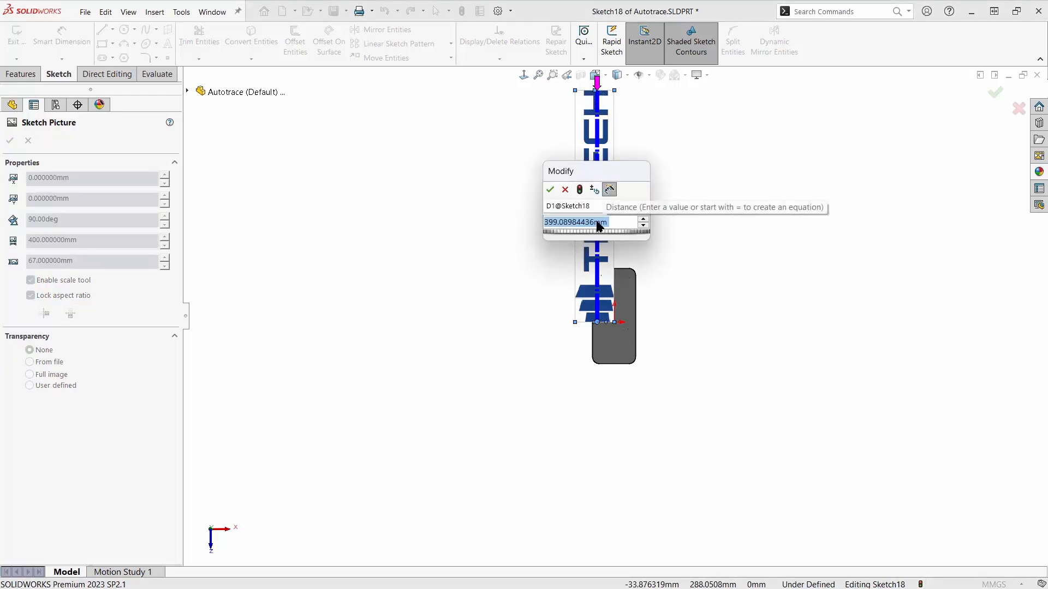
{"action": "key", "text": "Return"}
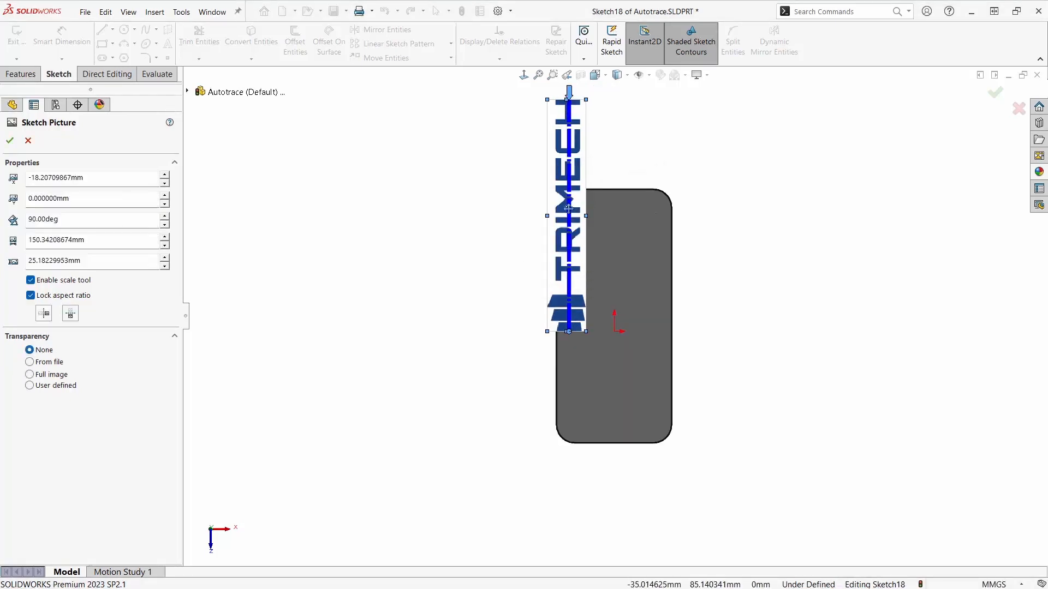
- Move the logo picture onto the lid, set its origin to X 12.5 mm and Y -65 mm, and exit the sketch
{"action": "left_click_drag", "start_coordinate": [568, 208], "coordinate": [616, 307]}
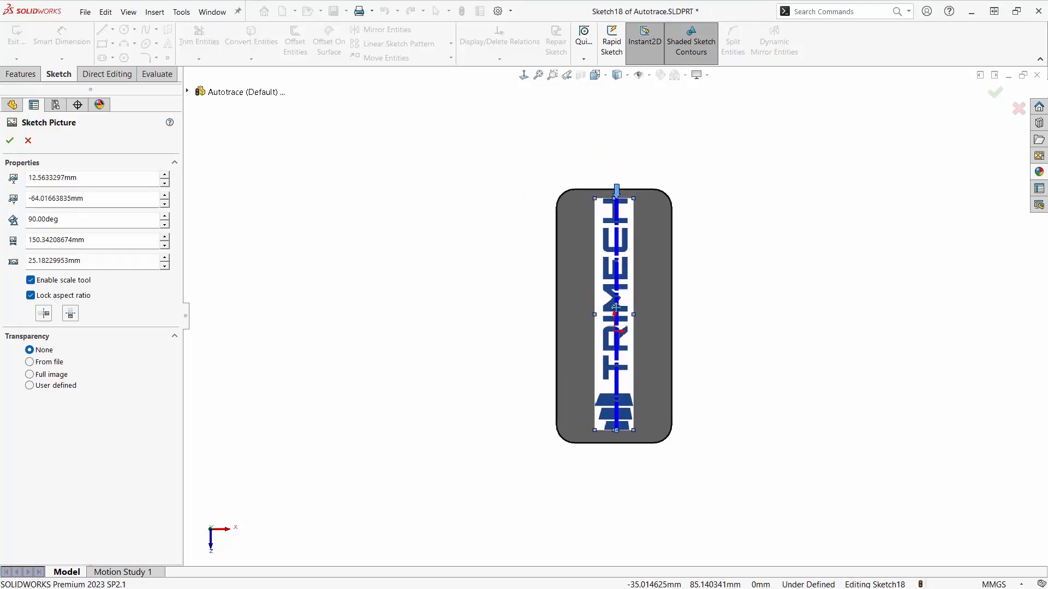
{"action": "double_click", "coordinate": [108, 197]}
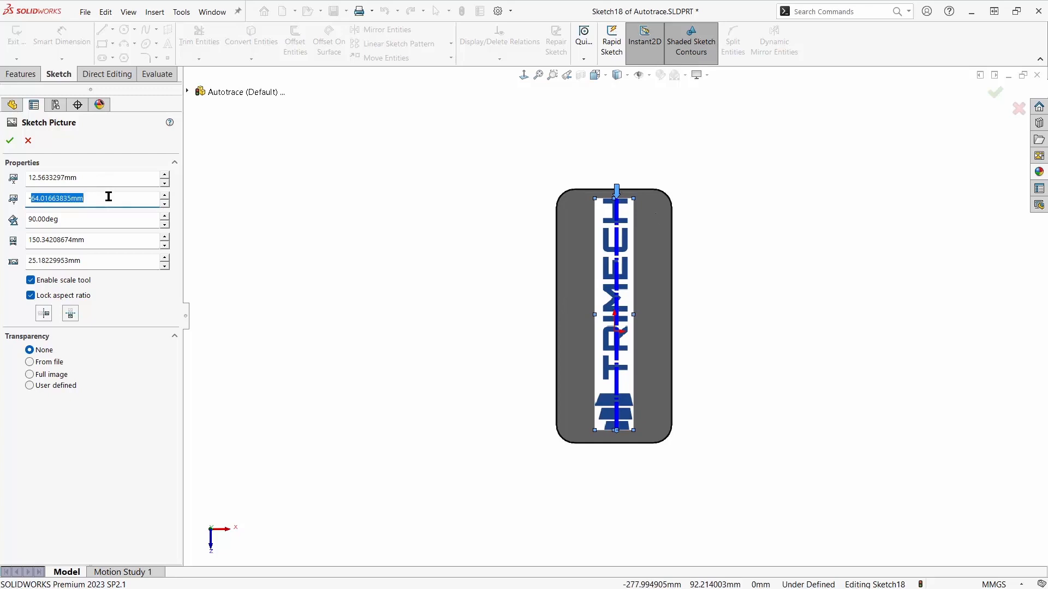
{"action": "type", "text": "65"}
{"action": "key", "text": "Return"}
{"action": "double_click", "coordinate": [115, 179]}
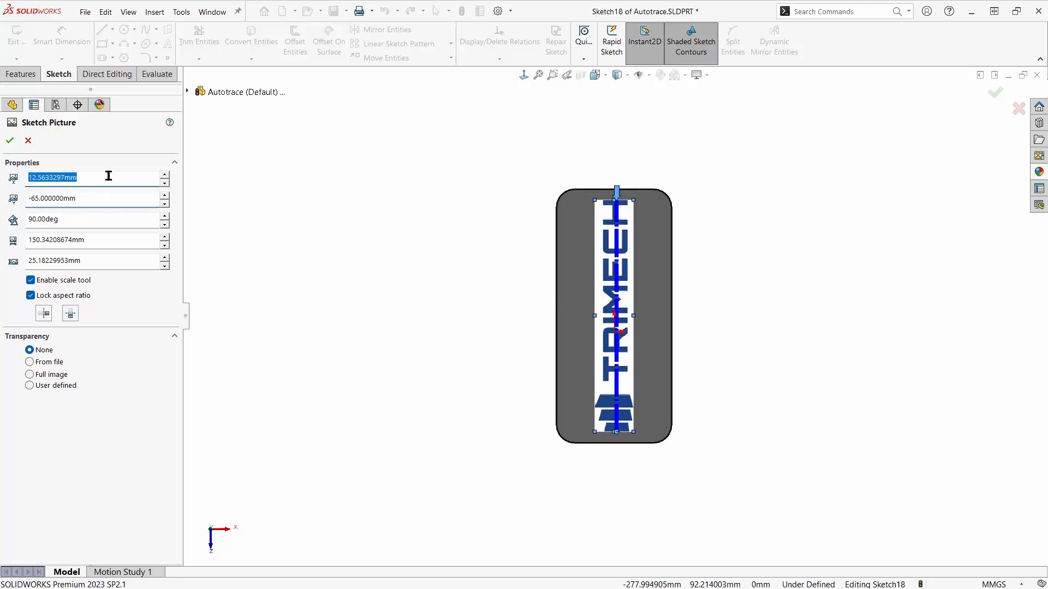
{"action": "type", "text": "12.5"}
{"action": "key", "text": "Return"}
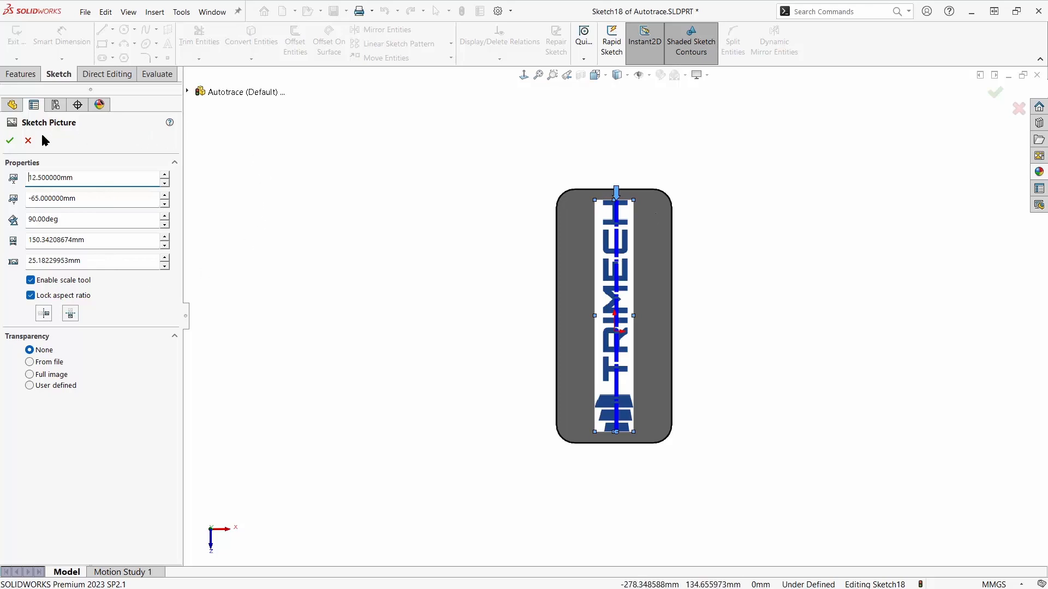
{"action": "left_click", "coordinate": [10, 142]}
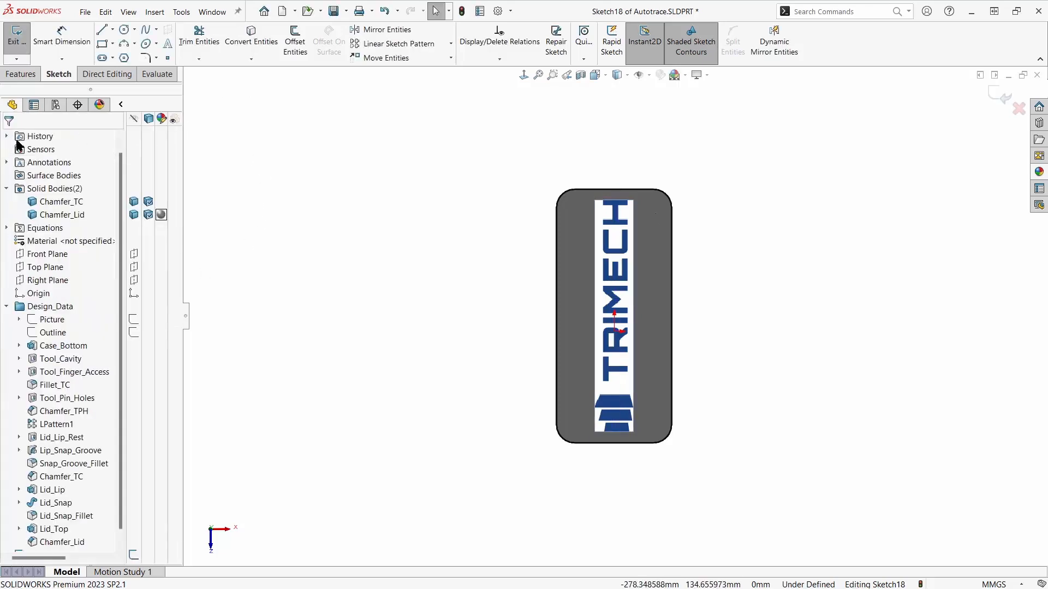
{"action": "left_click", "coordinate": [1006, 99]}
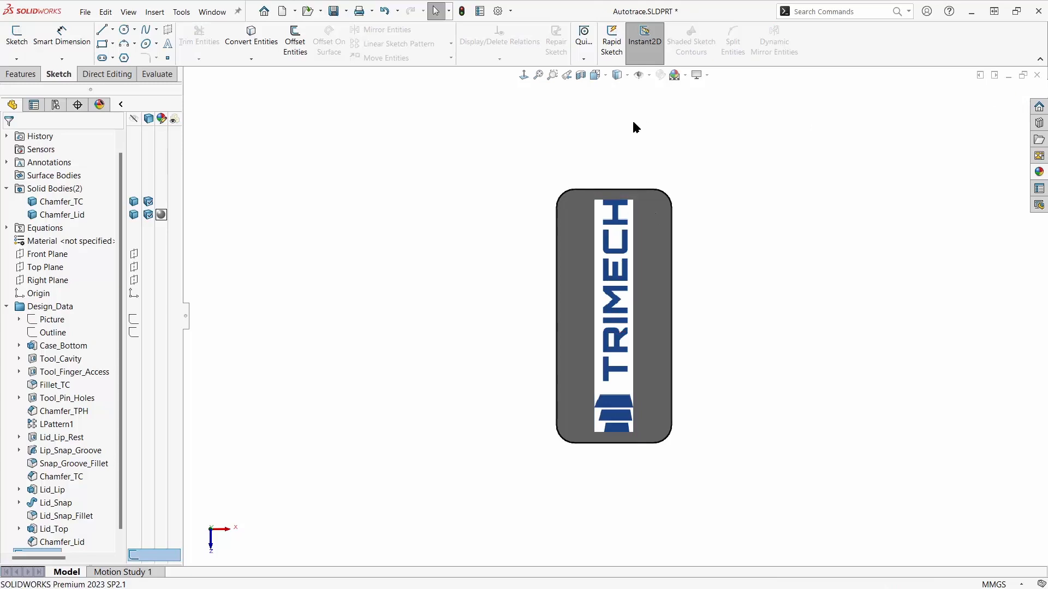
- Enable the Autotrace add-in for the current session
{"action": "left_click", "coordinate": [511, 12]}
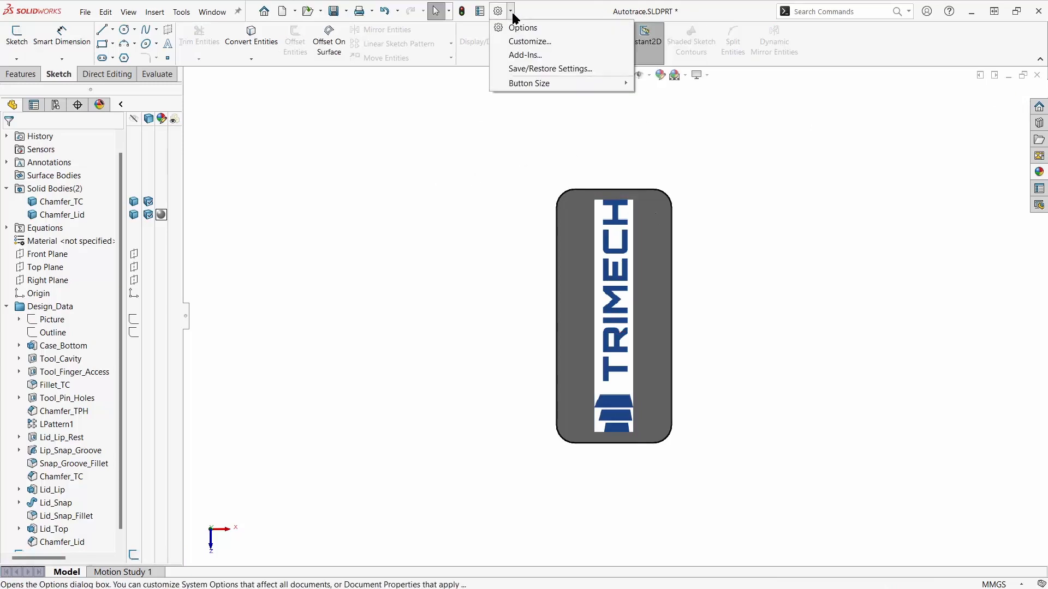
{"action": "left_click", "coordinate": [520, 55]}
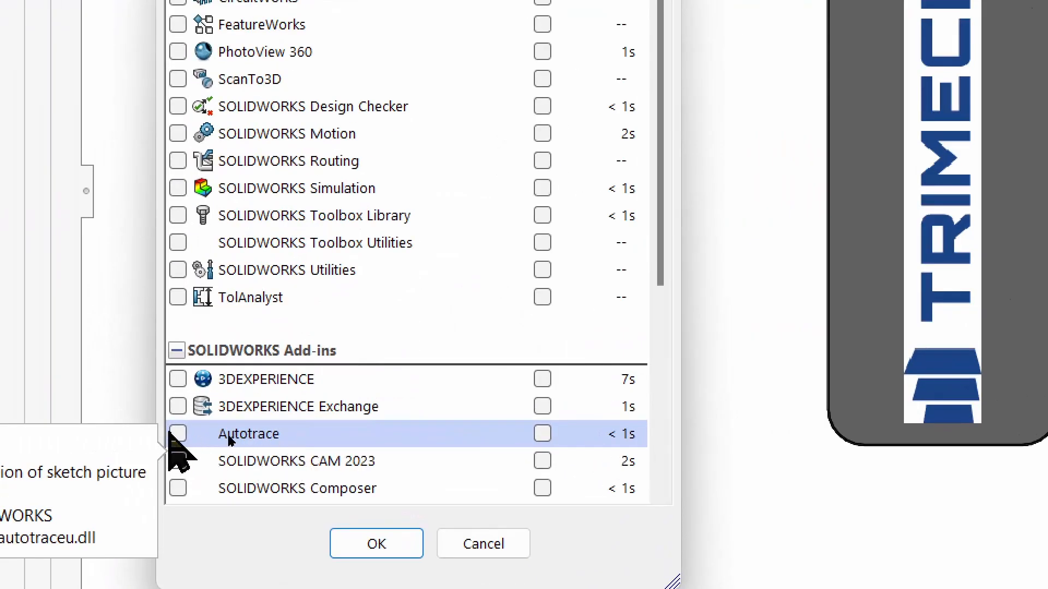
{"action": "left_click", "coordinate": [178, 433]}
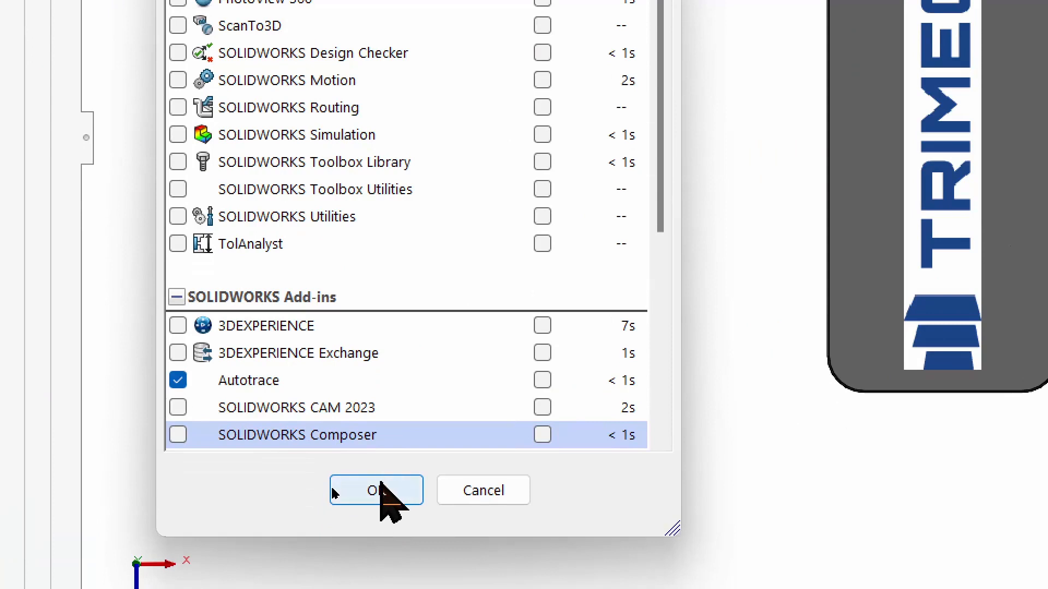
{"action": "left_click", "coordinate": [378, 541]}
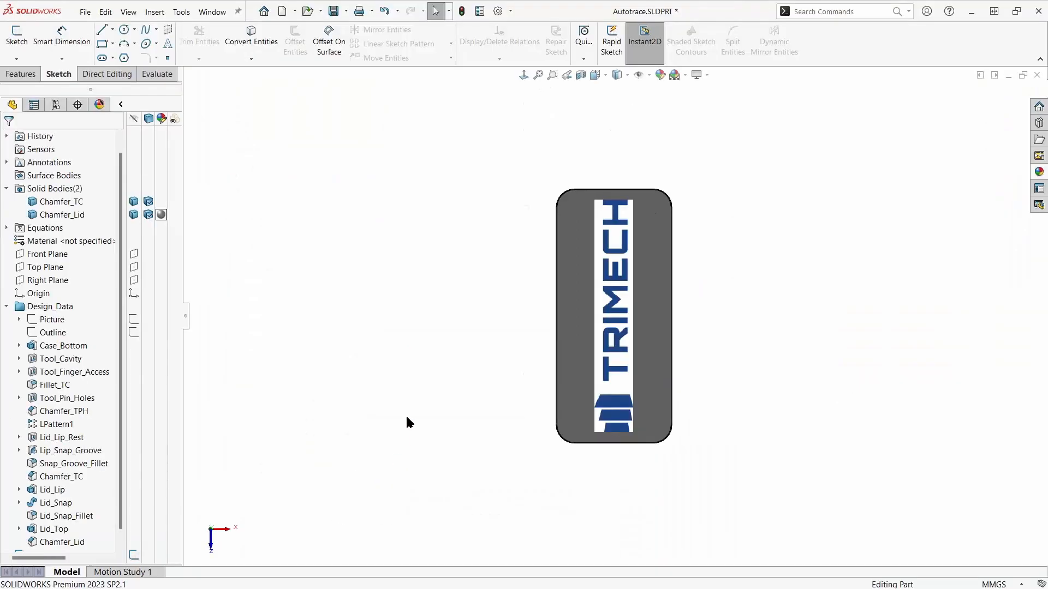
- Reopen Sketch18 for editing and bring up the trace settings of its logo picture
{"action": "left_click", "coordinate": [6, 307]}
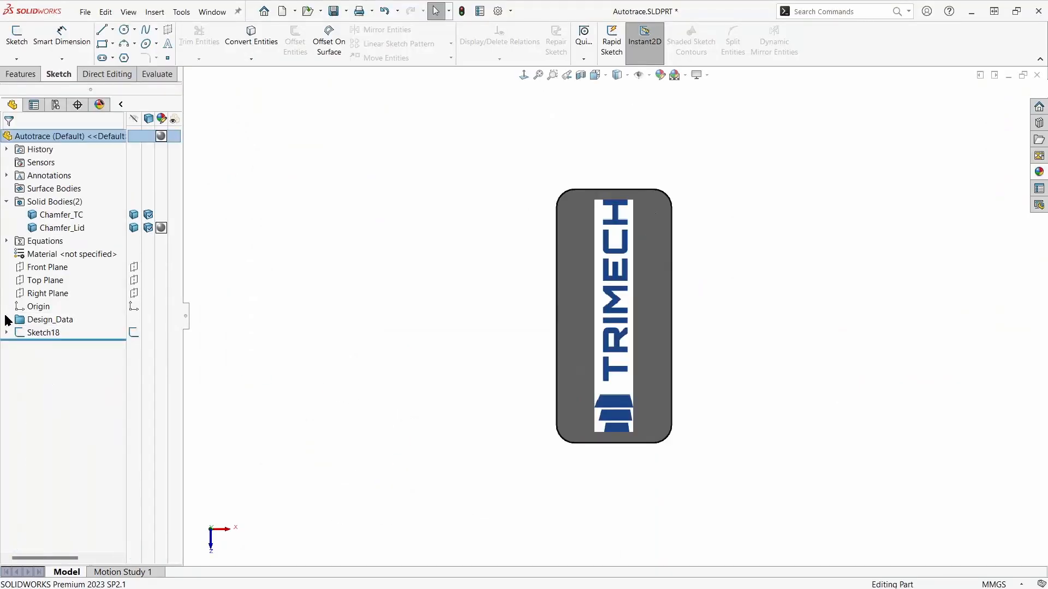
{"action": "left_click", "coordinate": [42, 332]}
{"action": "left_click", "coordinate": [39, 301]}
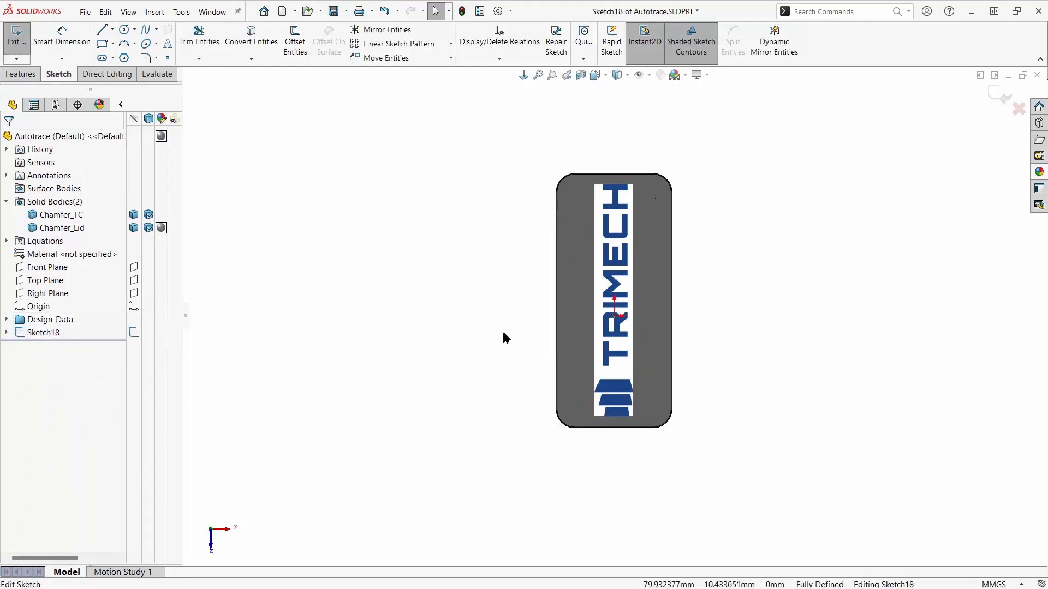
{"action": "left_click", "coordinate": [619, 364]}
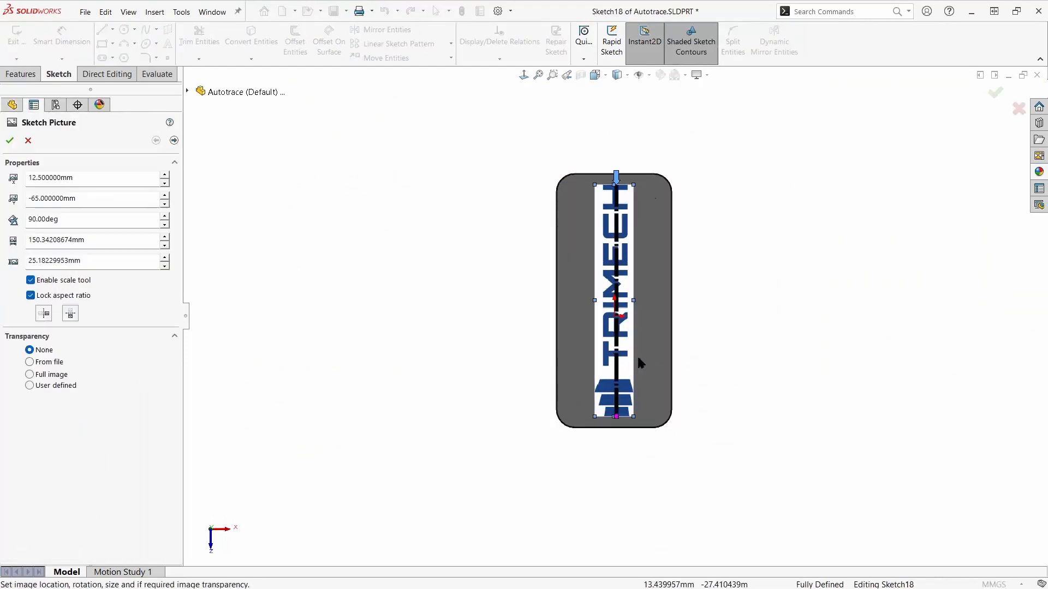
{"action": "middle_click_drag", "start_coordinate": [697, 344], "coordinate": [370, 300], "text": "ctrl"}
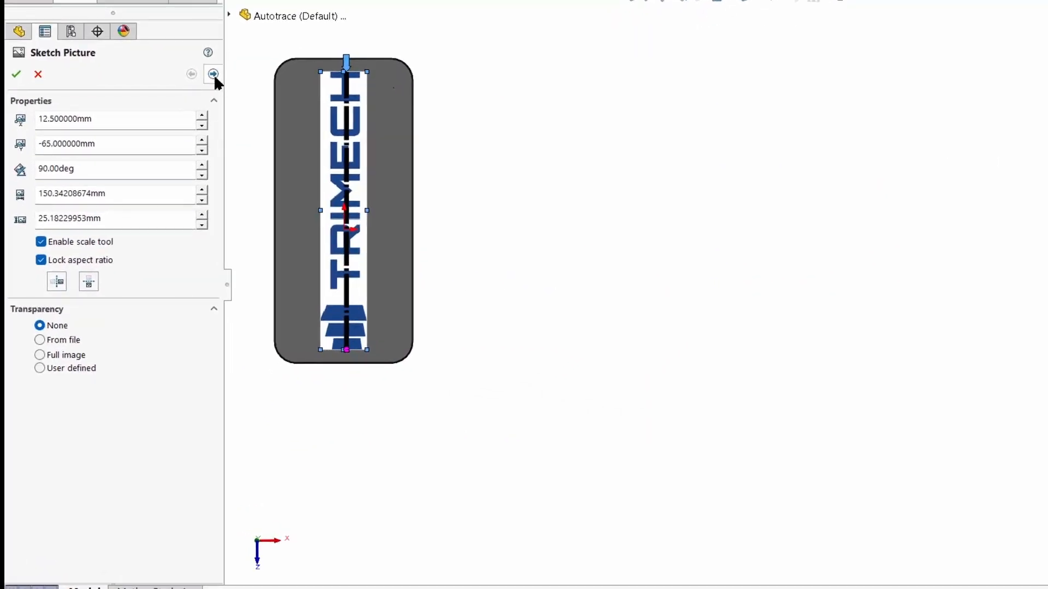
{"action": "left_click", "coordinate": [213, 74]}
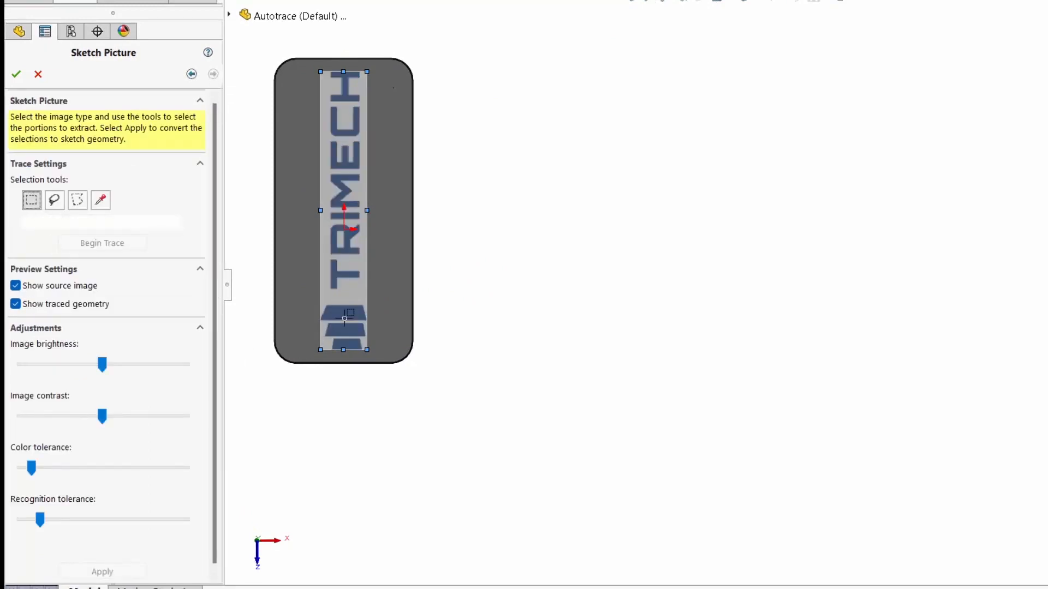
- Trace the logo's largest bar from a rectangular selection around it and apply the result as sketch geometry
{"action": "scroll", "coordinate": [347, 330], "scroll_direction": "up", "scroll_amount": 3}
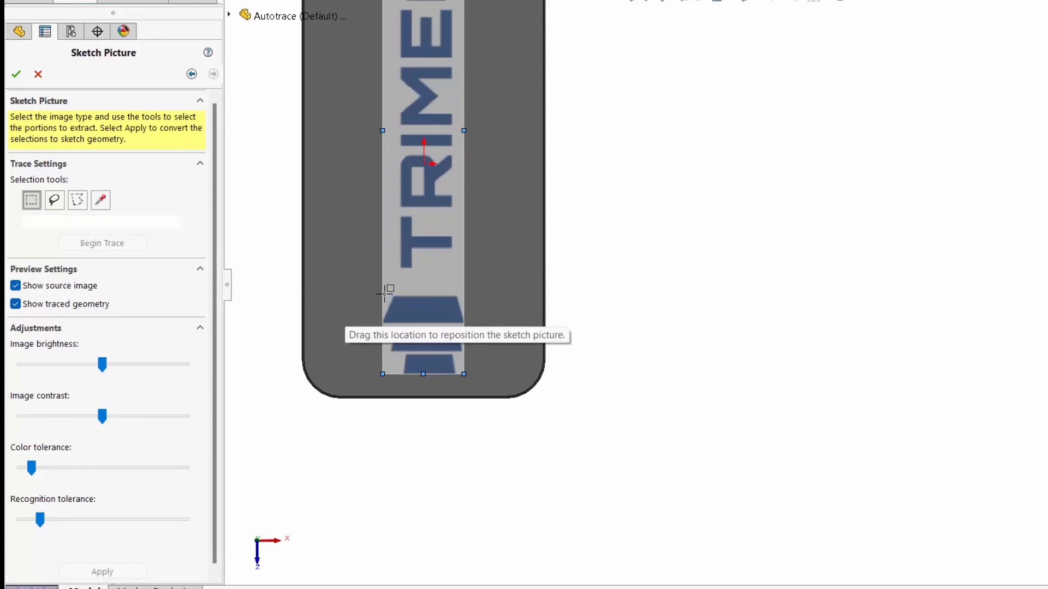
{"action": "left_click_drag", "start_coordinate": [384, 296], "coordinate": [463, 325]}
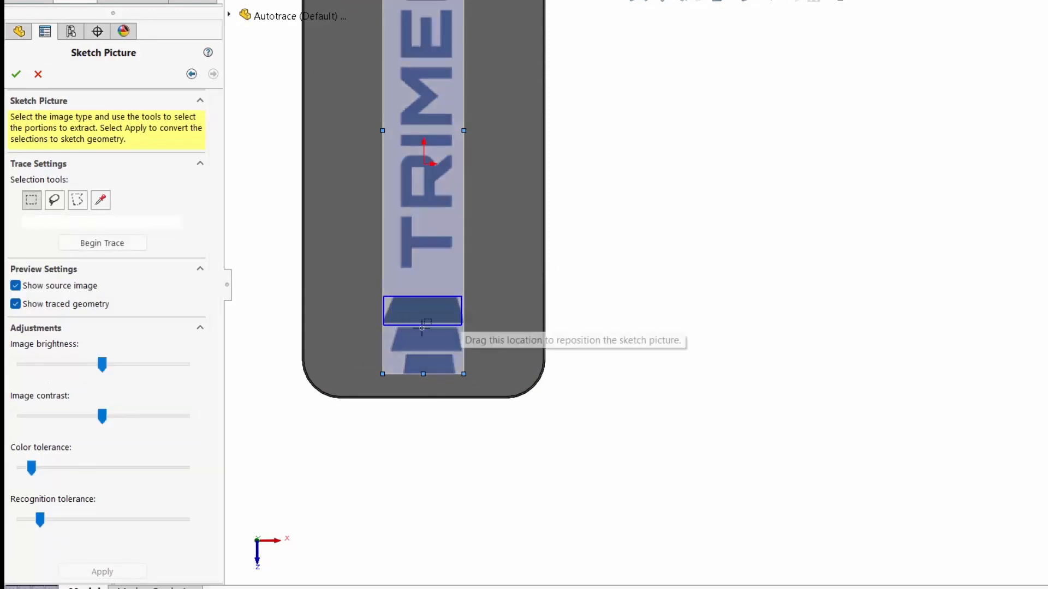
{"action": "left_click", "coordinate": [121, 243]}
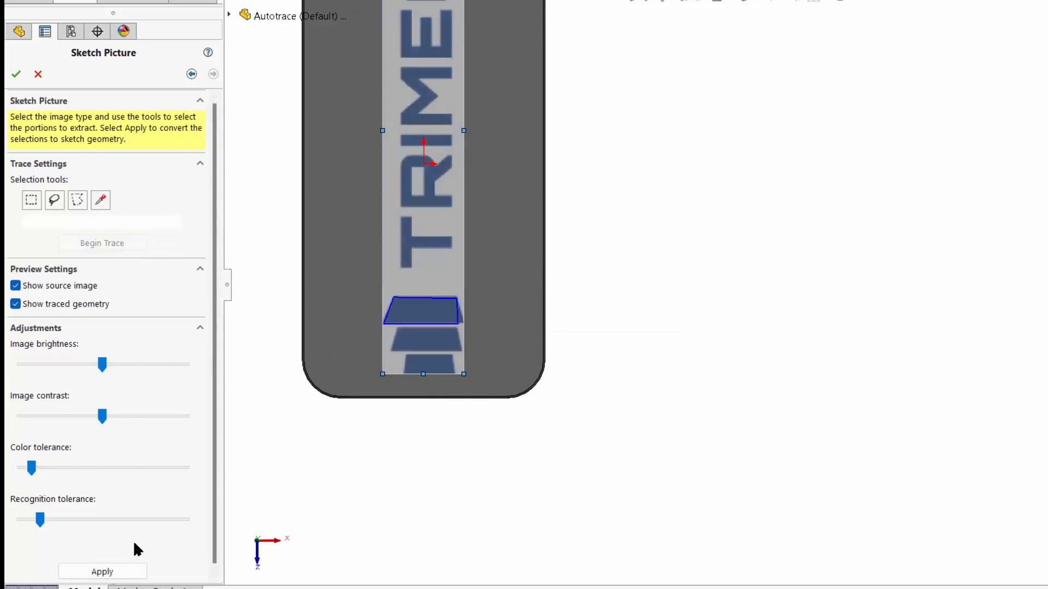
{"action": "left_click", "coordinate": [129, 573]}
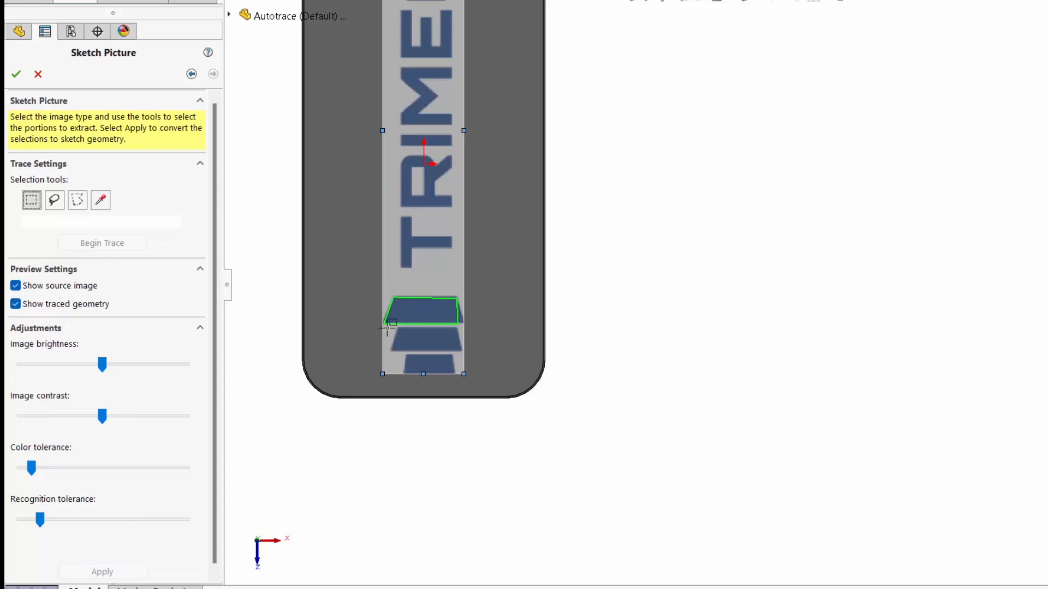
- Trace the logo's middle and smallest bars from a rectangular selection around each and apply both as sketch geometry
{"action": "left_click_drag", "start_coordinate": [387, 328], "coordinate": [461, 351]}
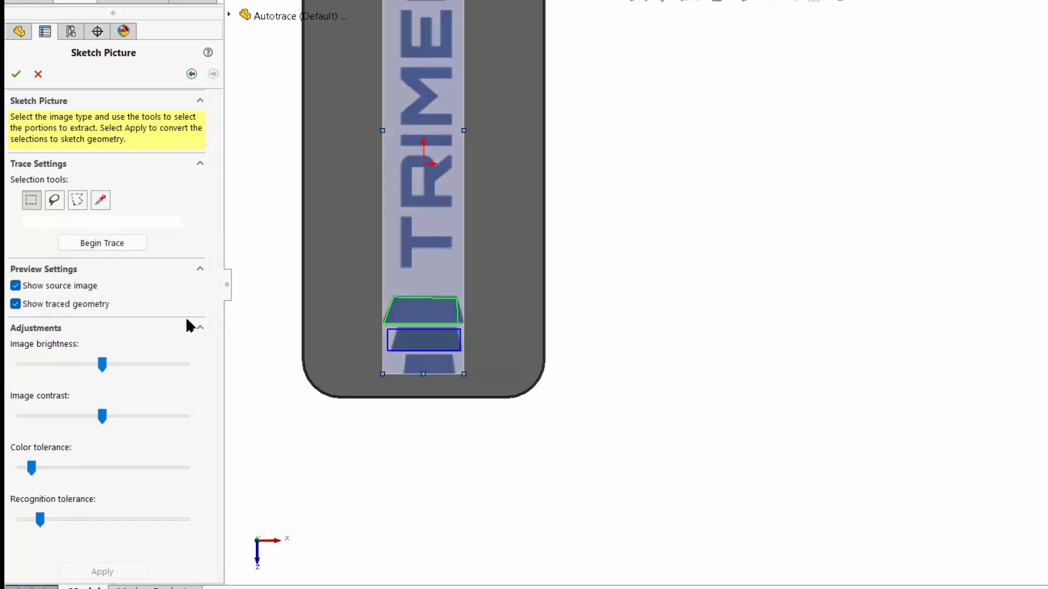
{"action": "left_click", "coordinate": [103, 245]}
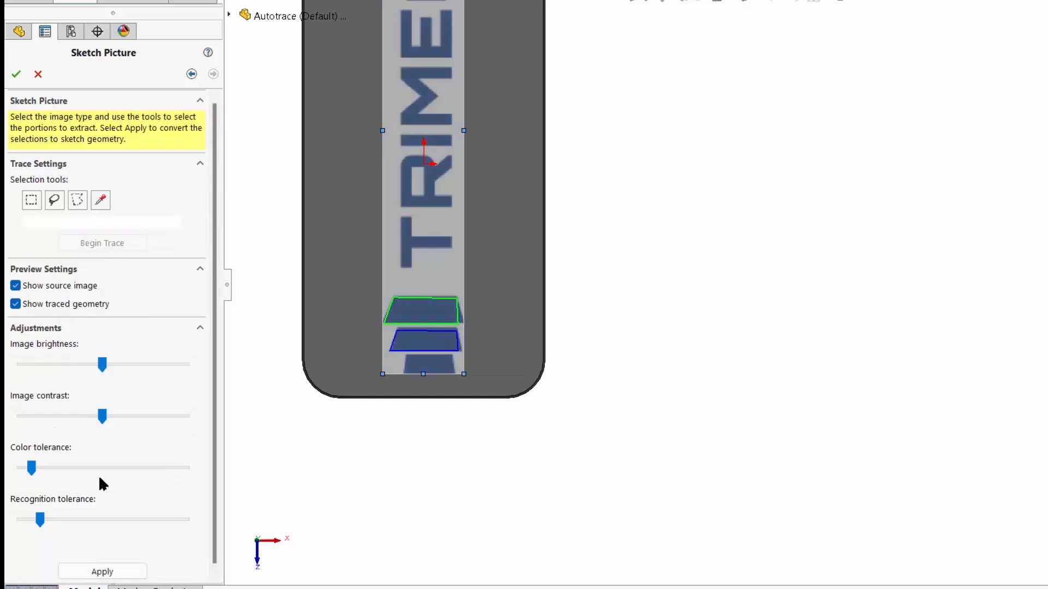
{"action": "left_click", "coordinate": [102, 571]}
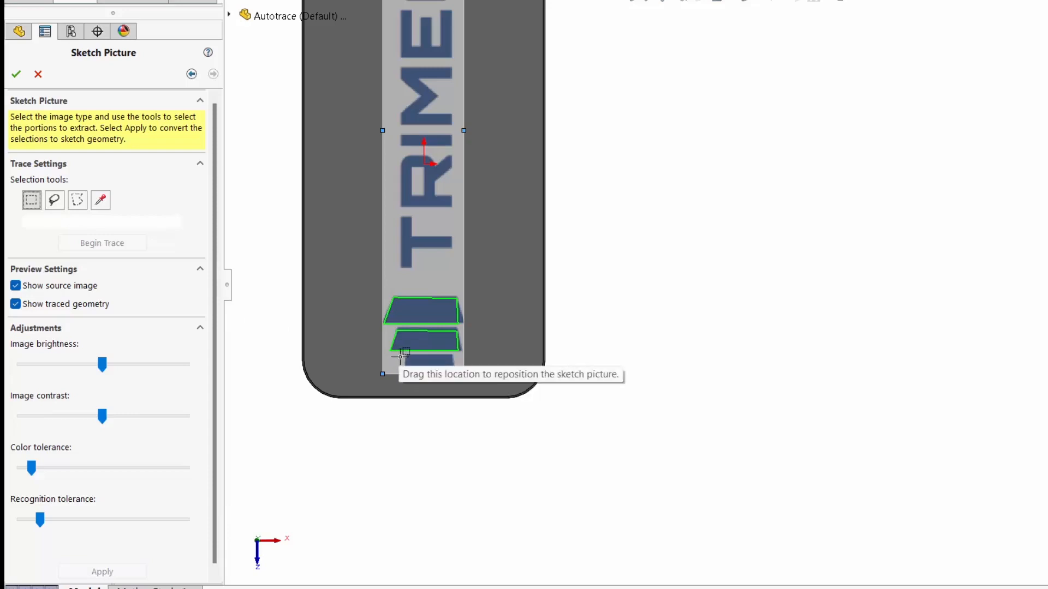
{"action": "left_click_drag", "start_coordinate": [400, 357], "coordinate": [462, 373]}
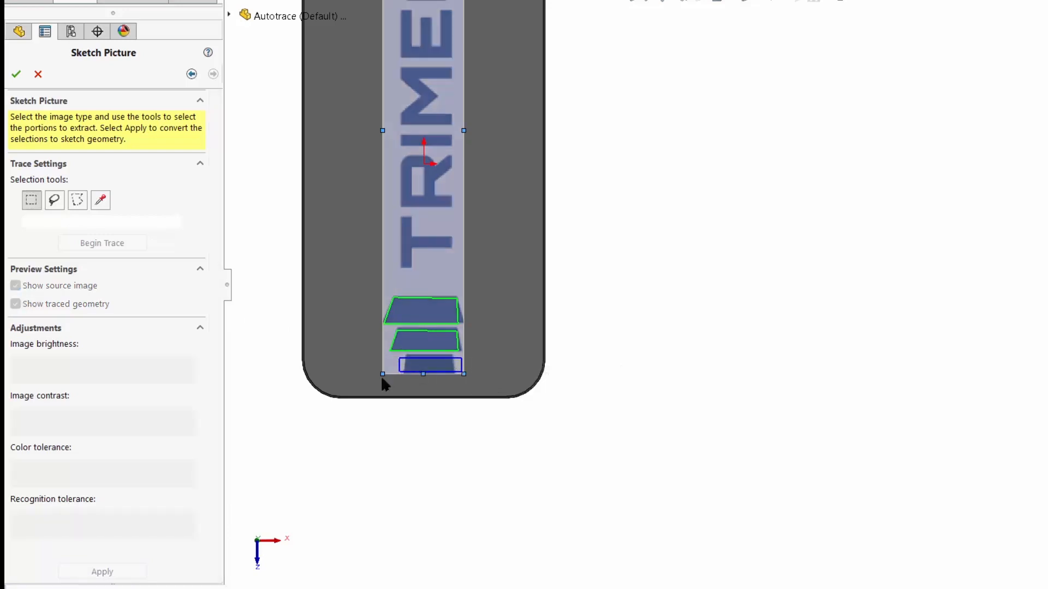
{"action": "left_click", "coordinate": [94, 249]}
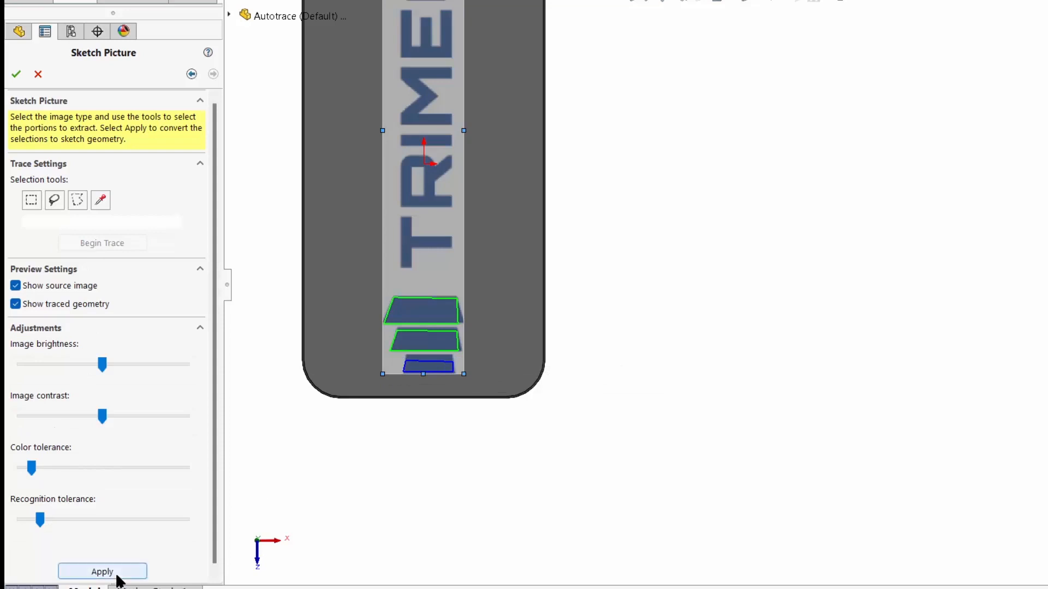
{"action": "left_click", "coordinate": [118, 573]}
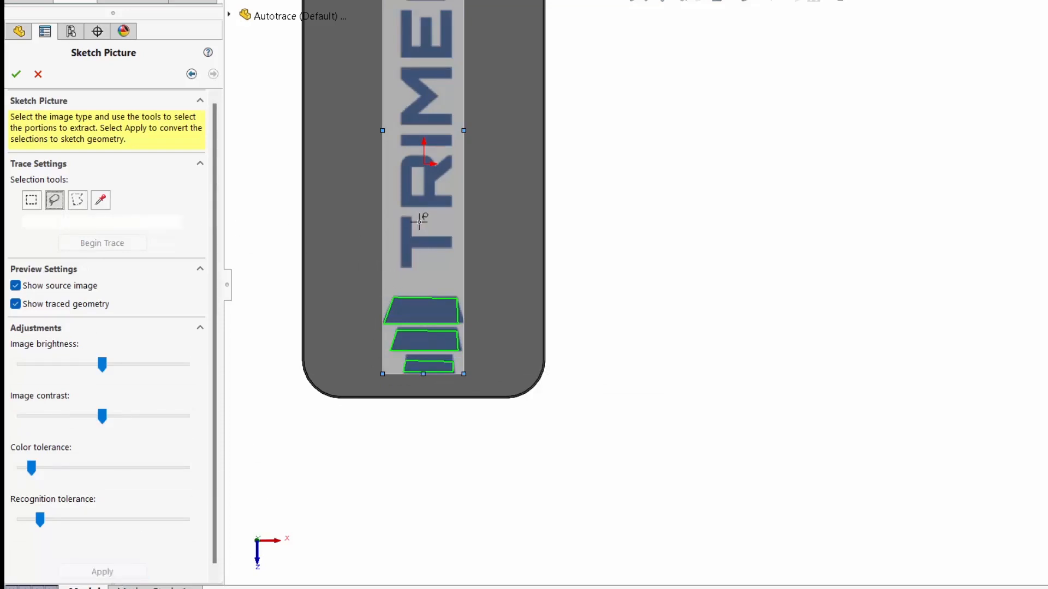
- Trace the letter T from a freehand lasso selection around it and apply the result as sketch geometry
{"action": "mouse_move", "coordinate": [422, 234]}
{"action": "left_mouse_down"}
{"action": "mouse_move", "coordinate": [416, 215]}
{"action": "mouse_move", "coordinate": [393, 234]}
{"action": "mouse_move", "coordinate": [396, 264]}
{"action": "mouse_move", "coordinate": [452, 250]}
{"action": "mouse_move", "coordinate": [452, 234]}
{"action": "mouse_move", "coordinate": [421, 229]}
{"action": "left_mouse_up"}
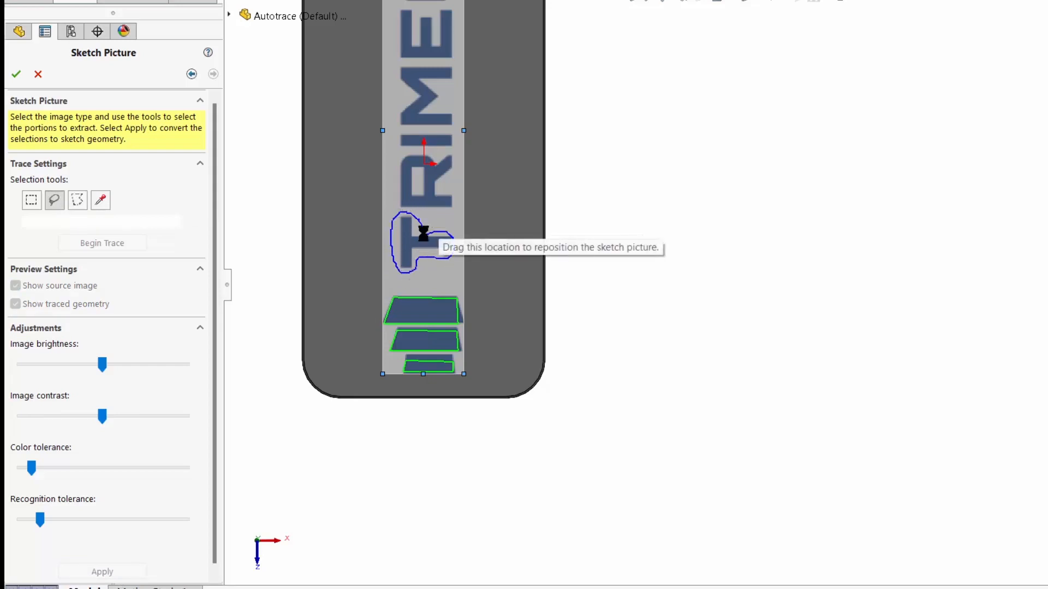
{"action": "left_click", "coordinate": [96, 244]}
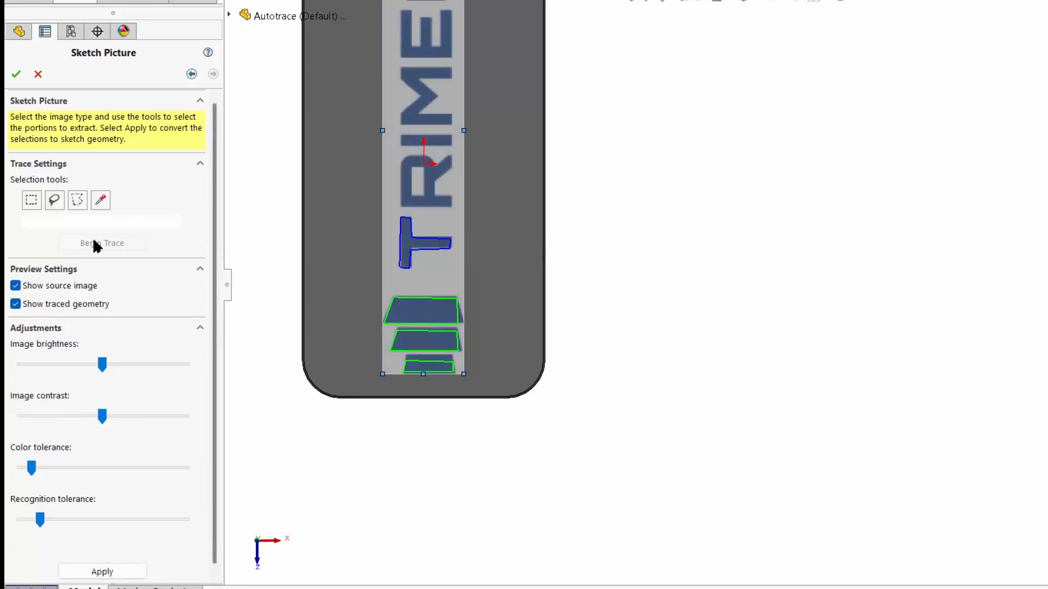
{"action": "left_click", "coordinate": [124, 572]}
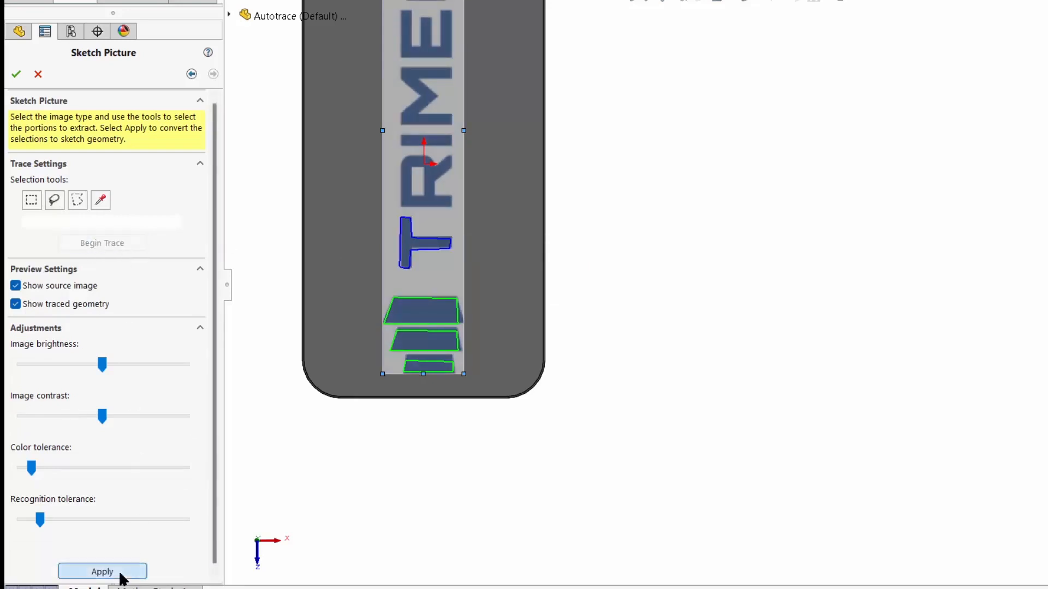
- Trace the first letter R from a polygon selection drawn around its outline and apply the result as sketch geometry
{"action": "left_click", "coordinate": [77, 200]}
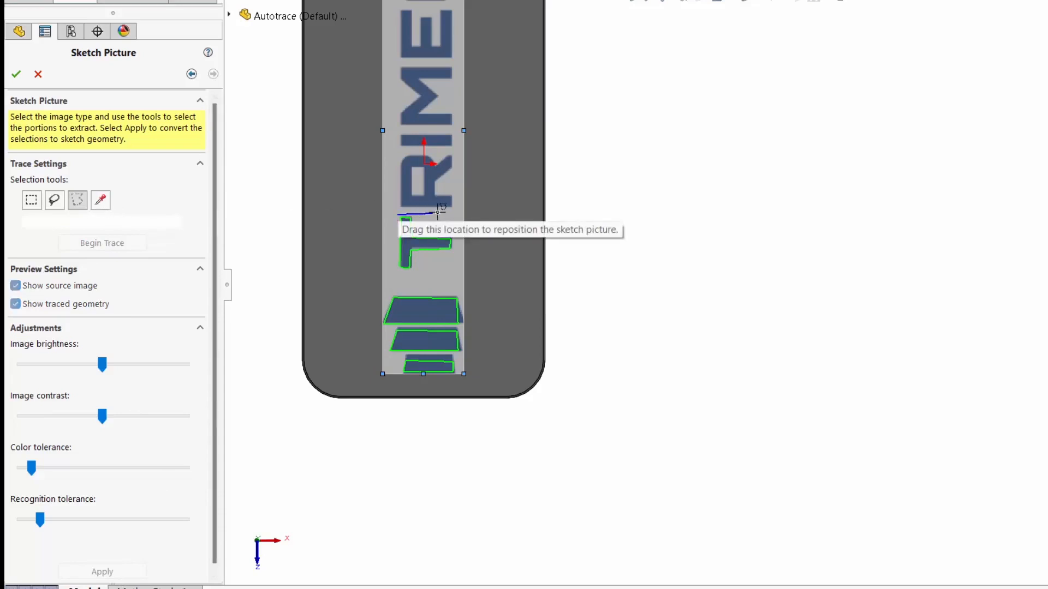
{"action": "left_click", "coordinate": [457, 213]}
{"action": "left_click", "coordinate": [457, 188]}
{"action": "left_click", "coordinate": [443, 189]}
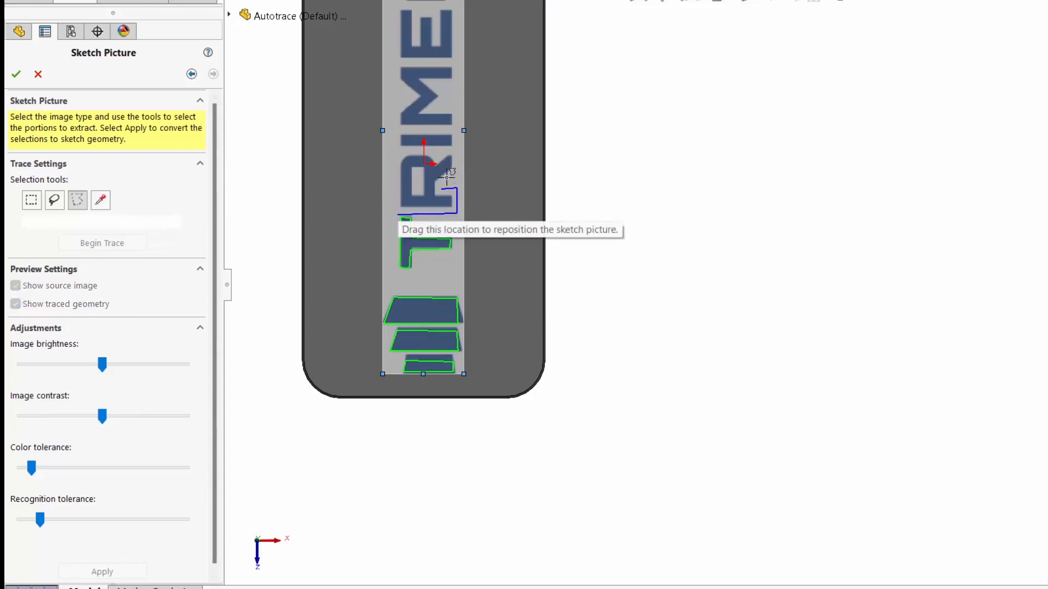
{"action": "left_click", "coordinate": [457, 148]}
{"action": "left_click", "coordinate": [397, 214]}
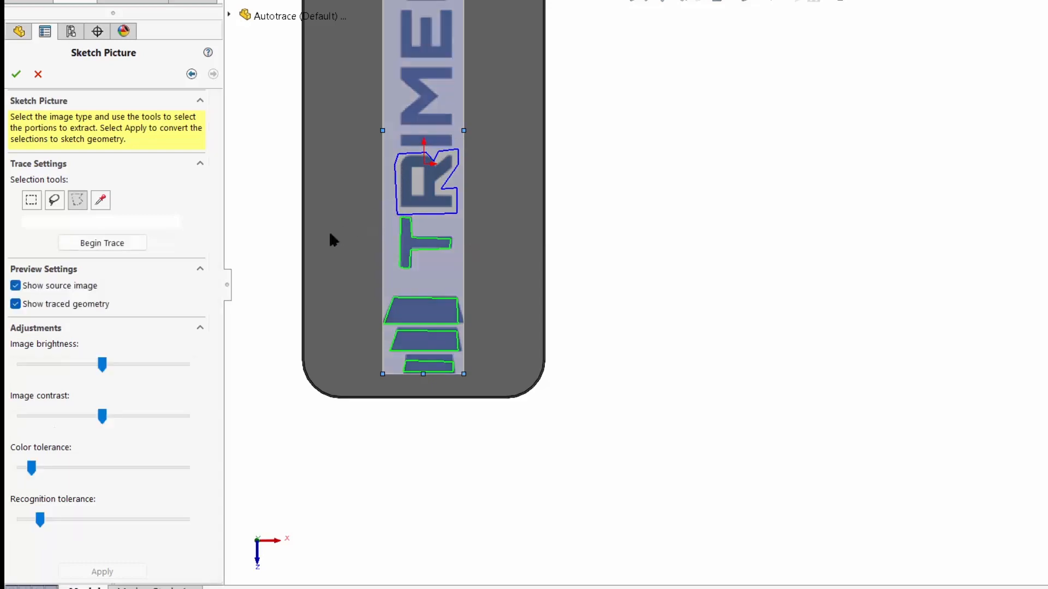
{"action": "left_click", "coordinate": [113, 243]}
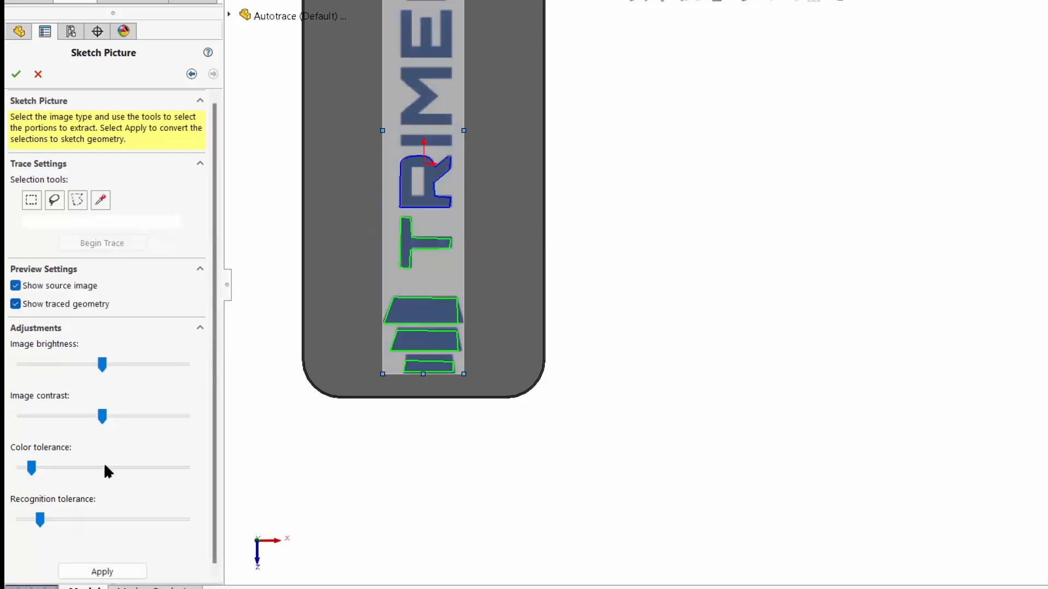
{"action": "left_click", "coordinate": [110, 572]}
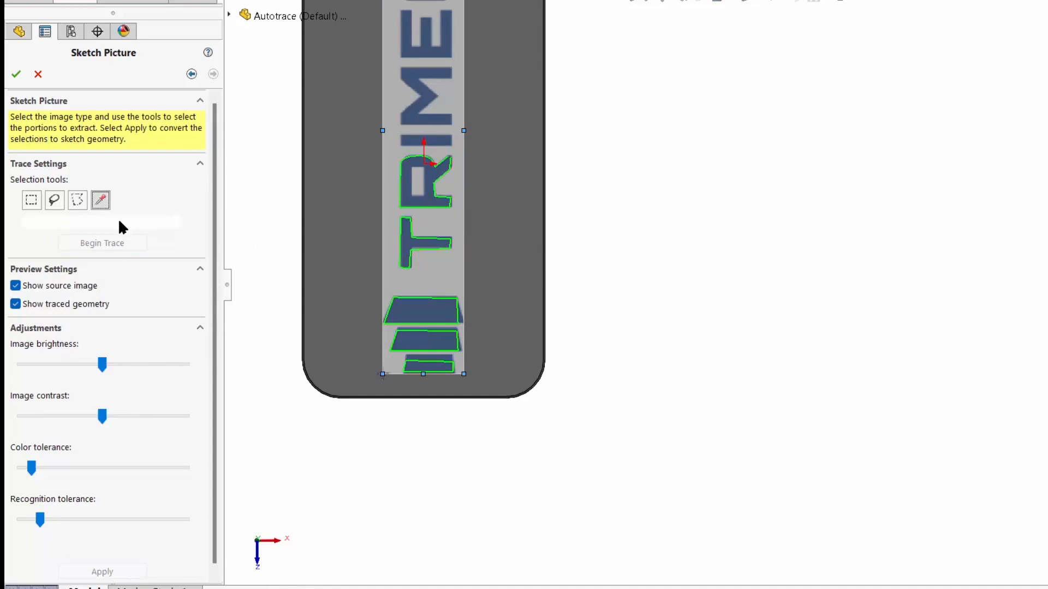
- Trace the letters I and M one at a time by picking their blue color and apply each as sketch geometry
{"action": "left_click", "coordinate": [438, 139]}
{"action": "left_click", "coordinate": [101, 242]}
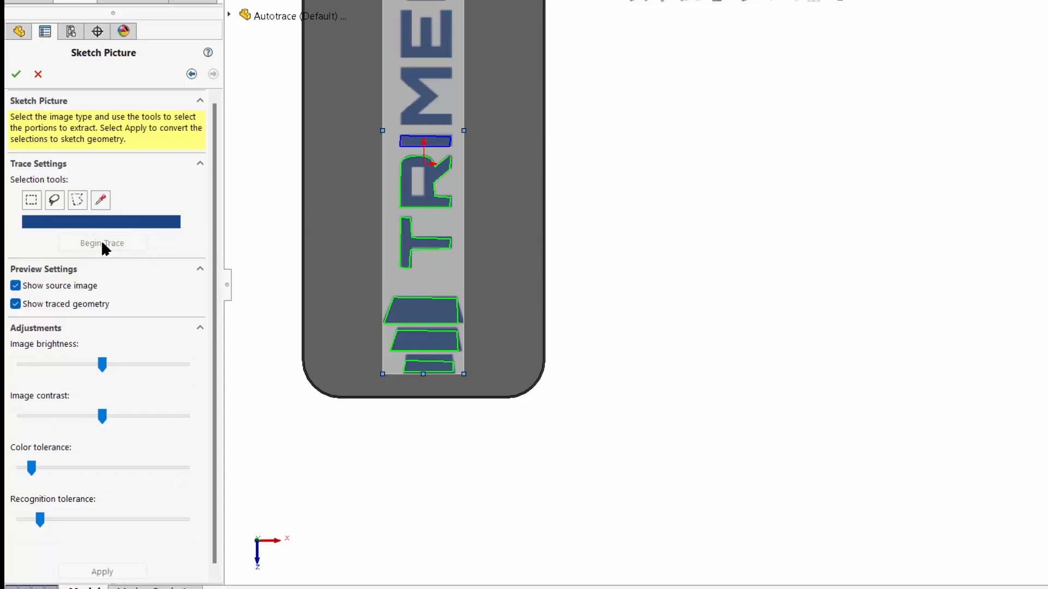
{"action": "left_click", "coordinate": [101, 570]}
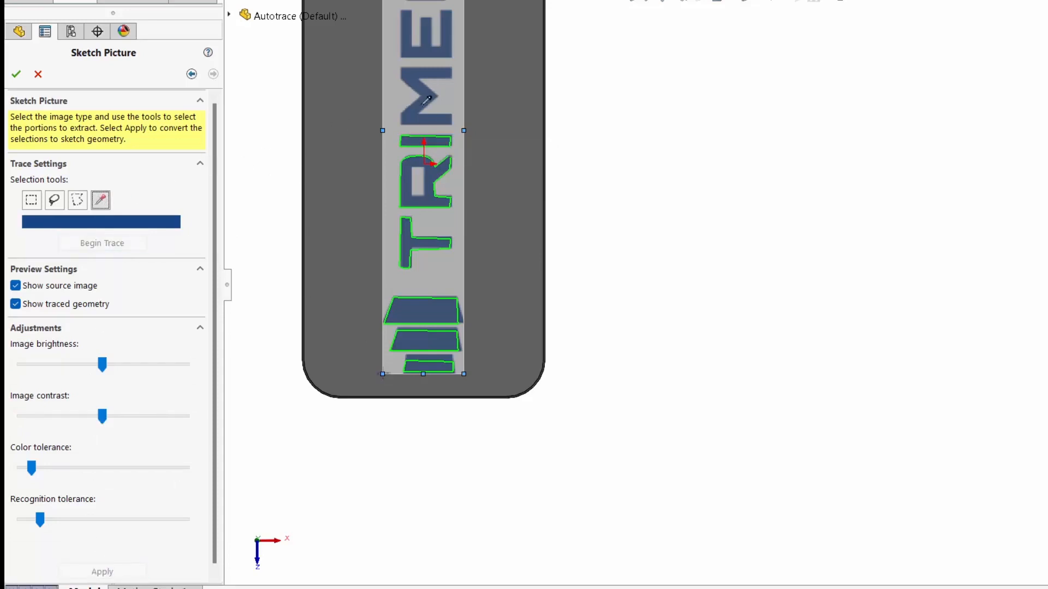
{"action": "left_click", "coordinate": [427, 100]}
{"action": "left_click", "coordinate": [101, 242]}
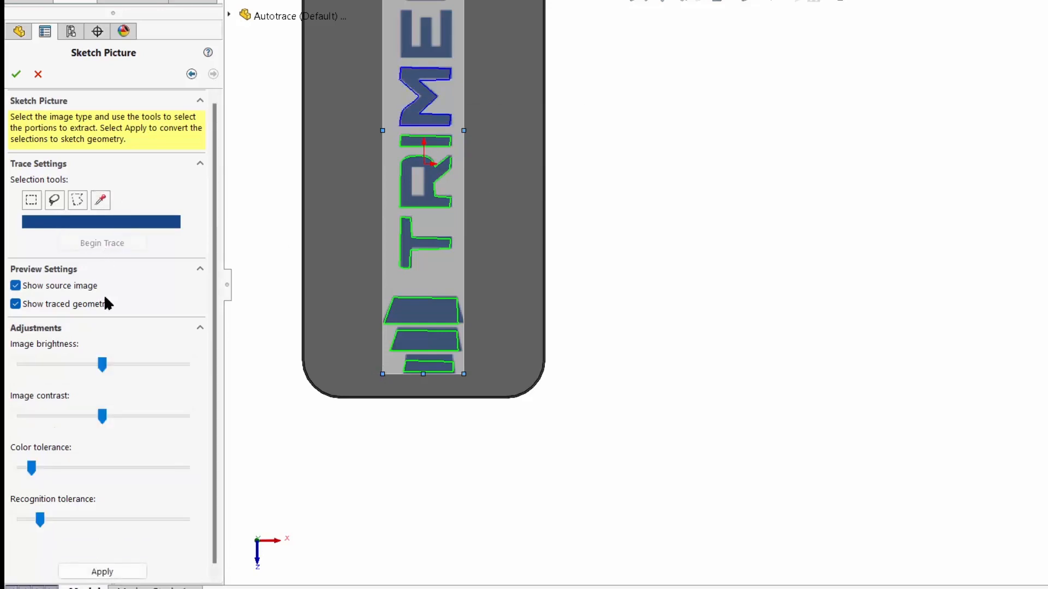
{"action": "left_click", "coordinate": [107, 570]}
- Trace the letters E and C one at a time by picking their blue color and apply each as sketch geometry
{"action": "scroll", "coordinate": [442, 208], "scroll_direction": "up", "scroll_amount": 2}
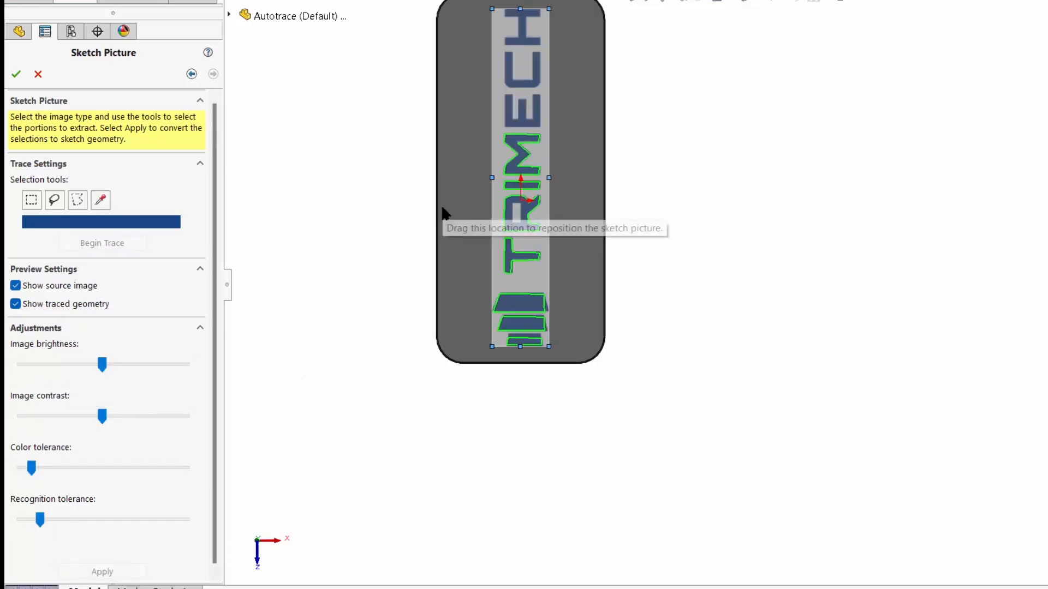
{"action": "key", "text": "f"}
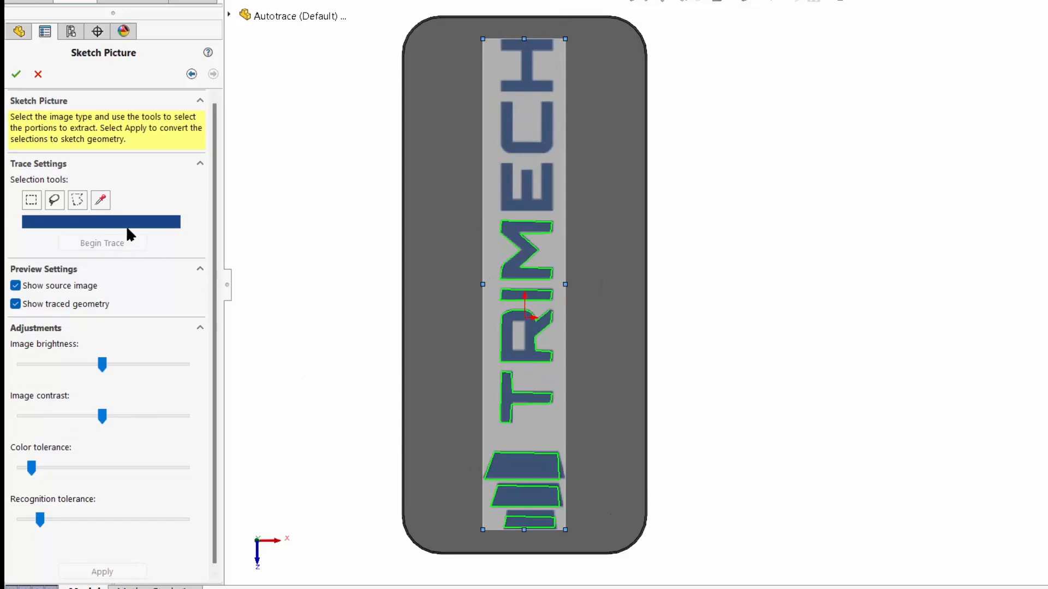
{"action": "left_click", "coordinate": [100, 200]}
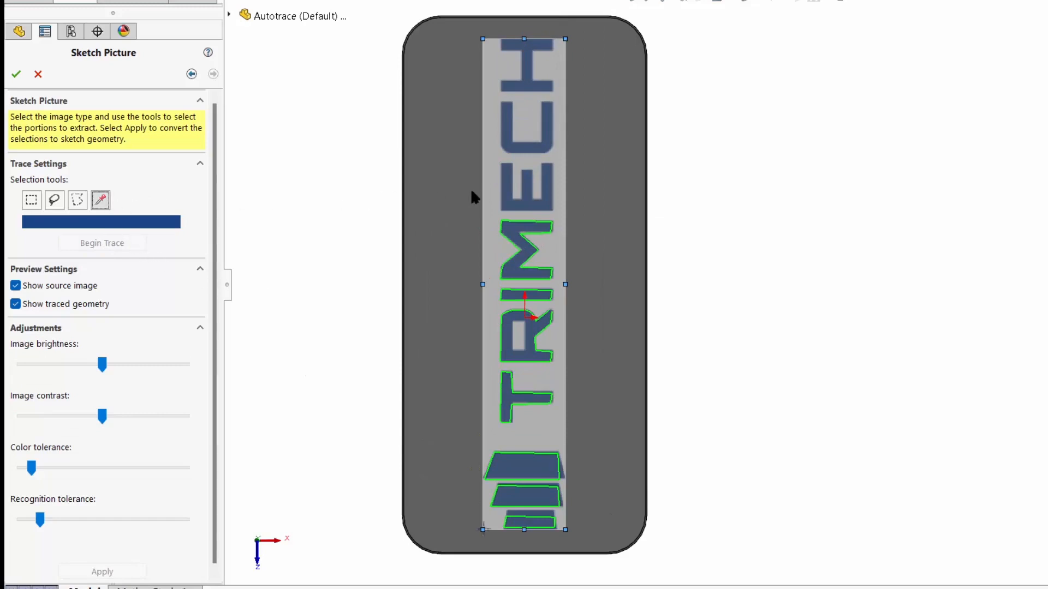
{"action": "left_click", "coordinate": [514, 196]}
{"action": "left_click", "coordinate": [109, 243]}
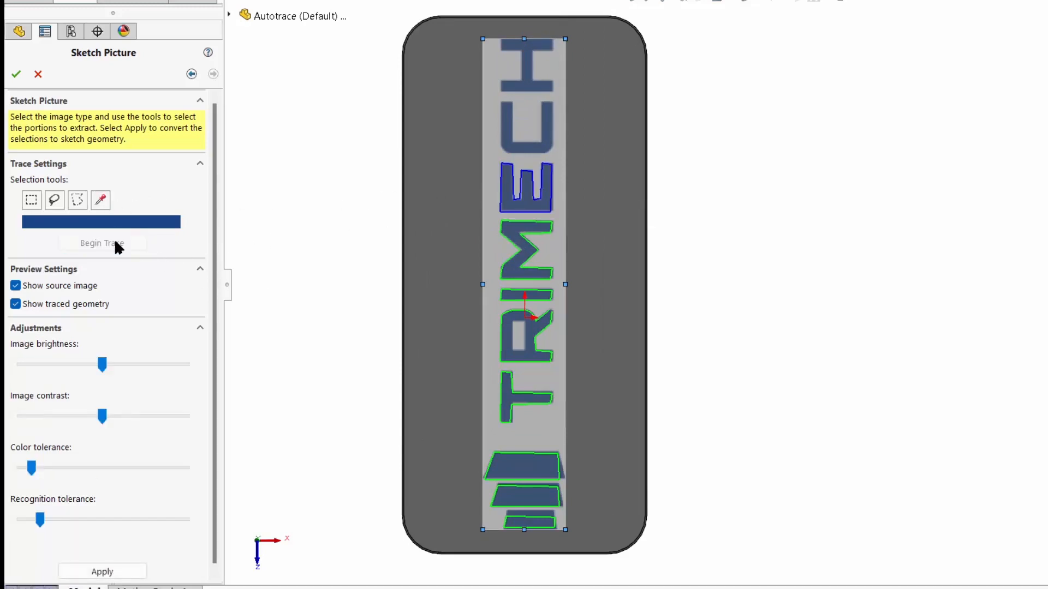
{"action": "left_click", "coordinate": [104, 571]}
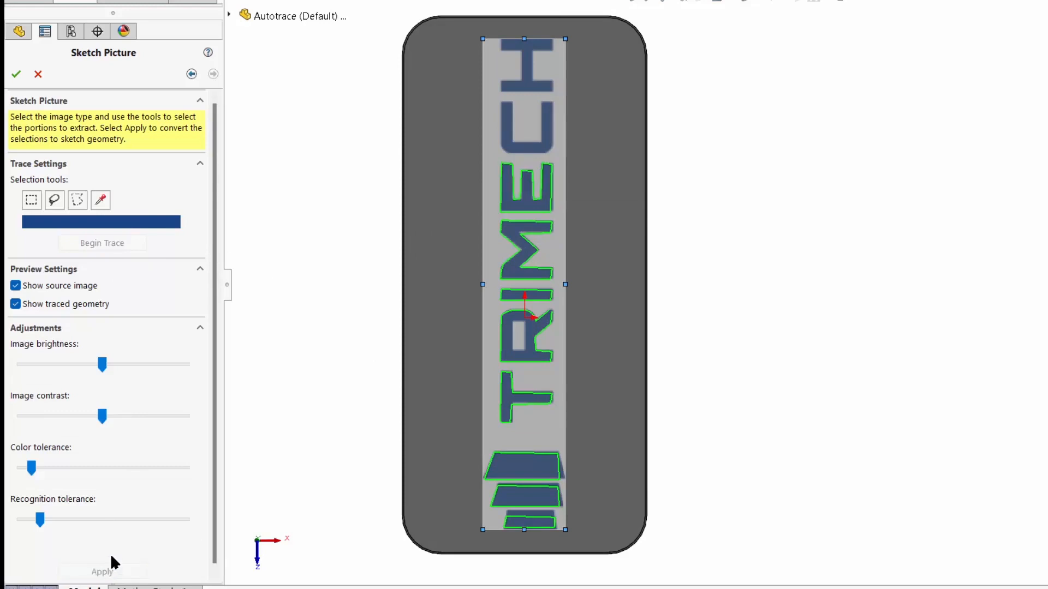
{"action": "left_click", "coordinate": [101, 201]}
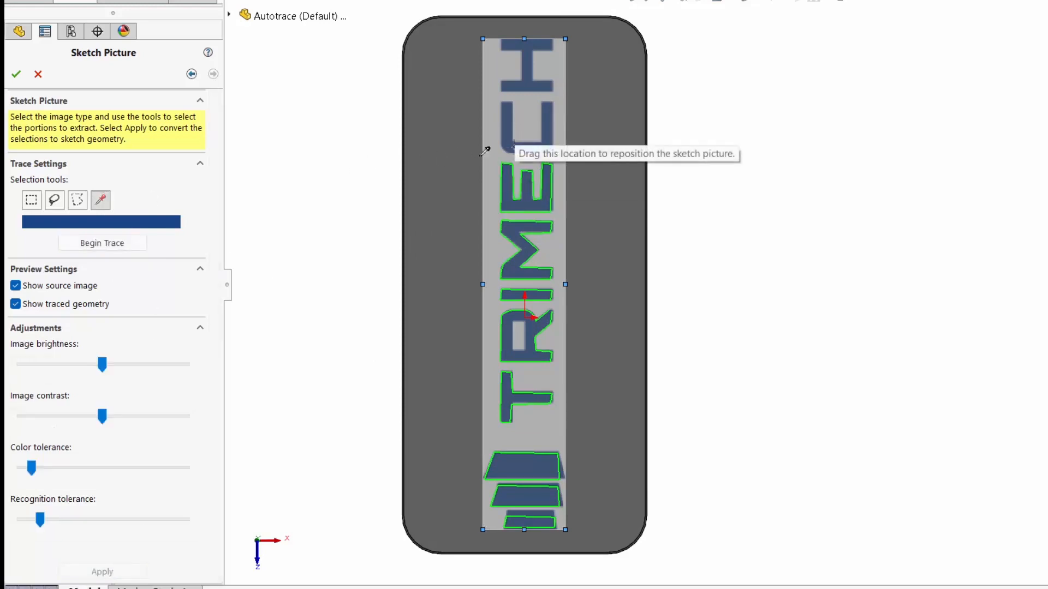
{"action": "left_click", "coordinate": [522, 135]}
{"action": "left_click", "coordinate": [93, 243]}
{"action": "left_click", "coordinate": [104, 571]}
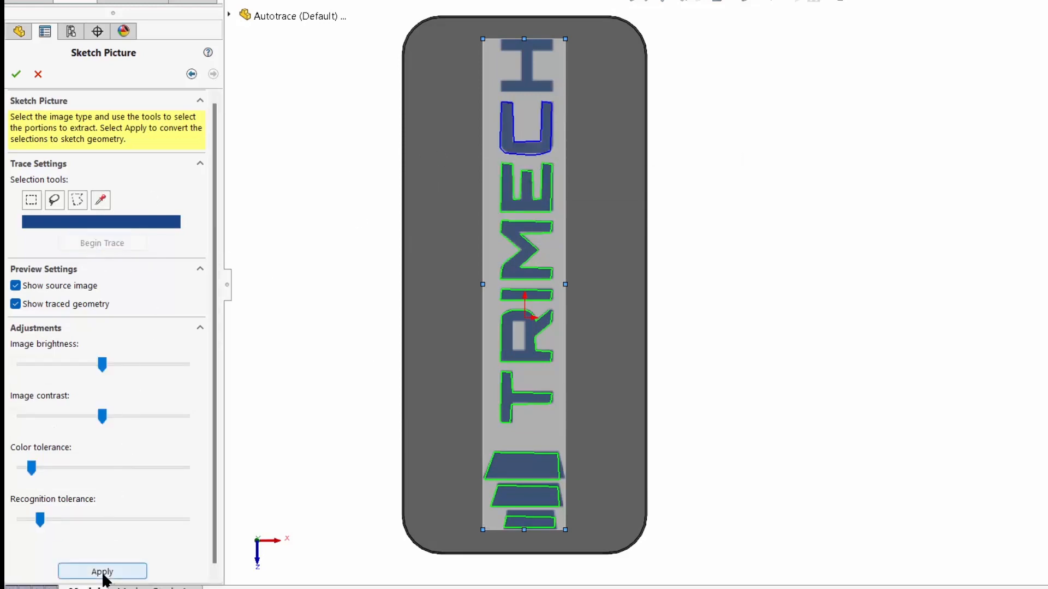
- Trace the letter H by picking its blue color and switch back to the rectangular selection tool
{"action": "left_click", "coordinate": [102, 201]}
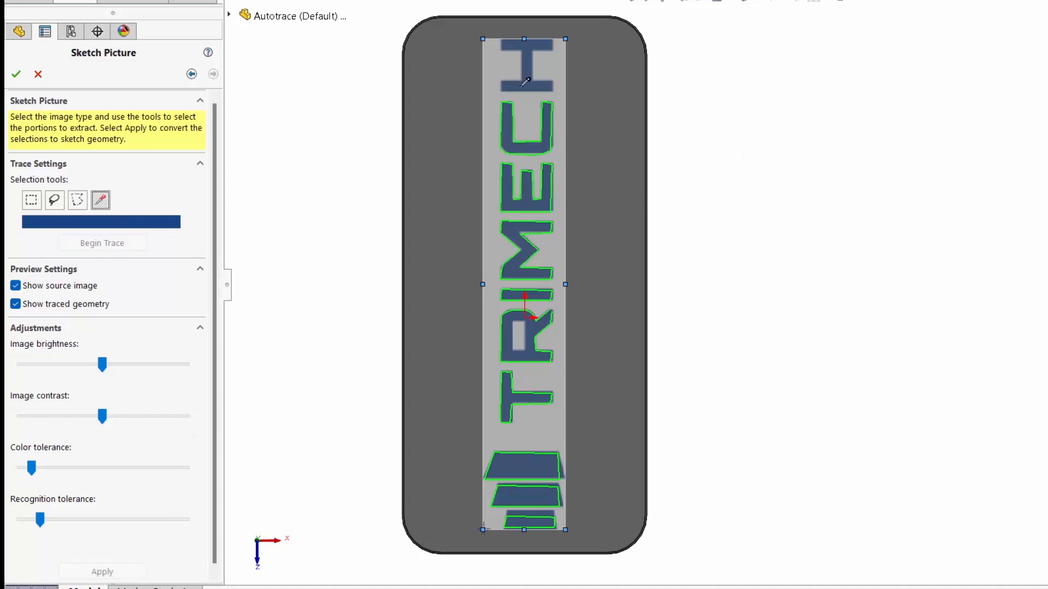
{"action": "left_click", "coordinate": [525, 83]}
{"action": "left_click", "coordinate": [105, 242]}
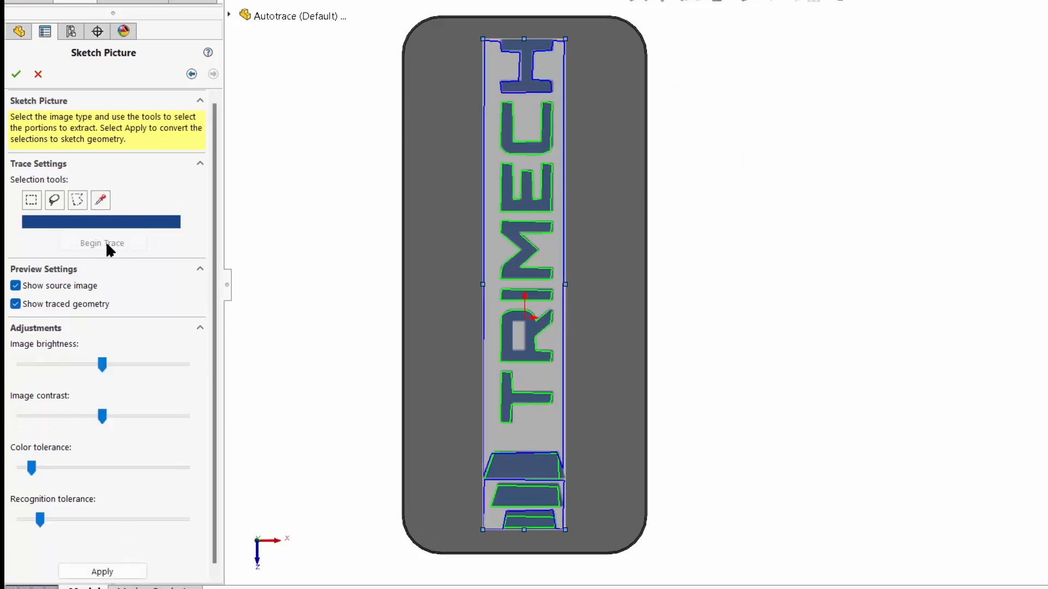
{"action": "left_click", "coordinate": [32, 201]}
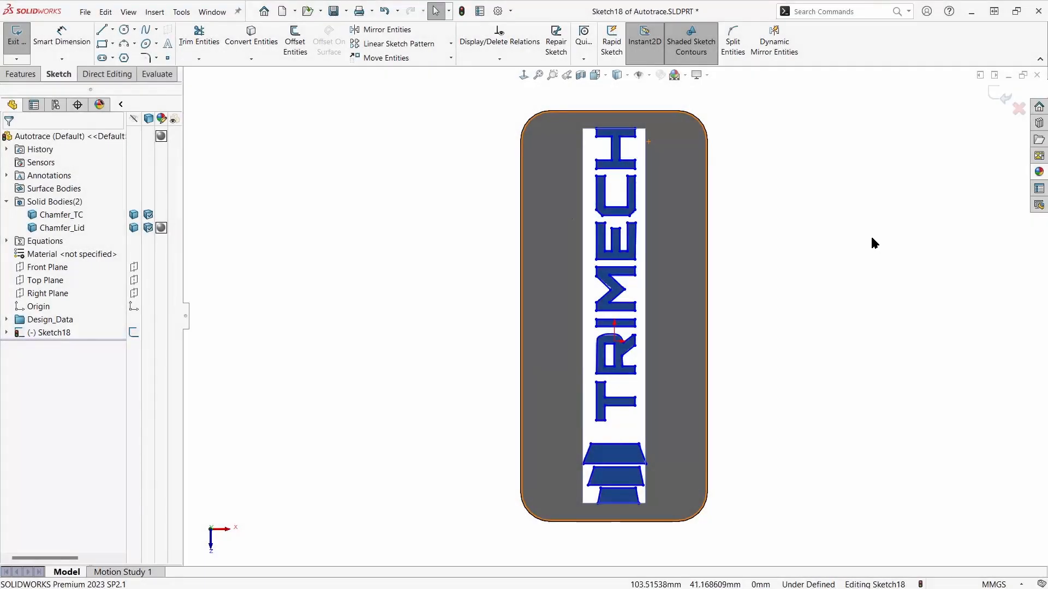
- Move the vertex at the upper notch of the traced letter M onto the matching corner in the logo picture
{"action": "key", "text": "alt+Right"}
{"action": "key", "text": "alt+Right"}
{"action": "key", "text": "alt+Right"}
{"action": "key", "text": "alt+Right"}
{"action": "key", "text": "alt+Right"}
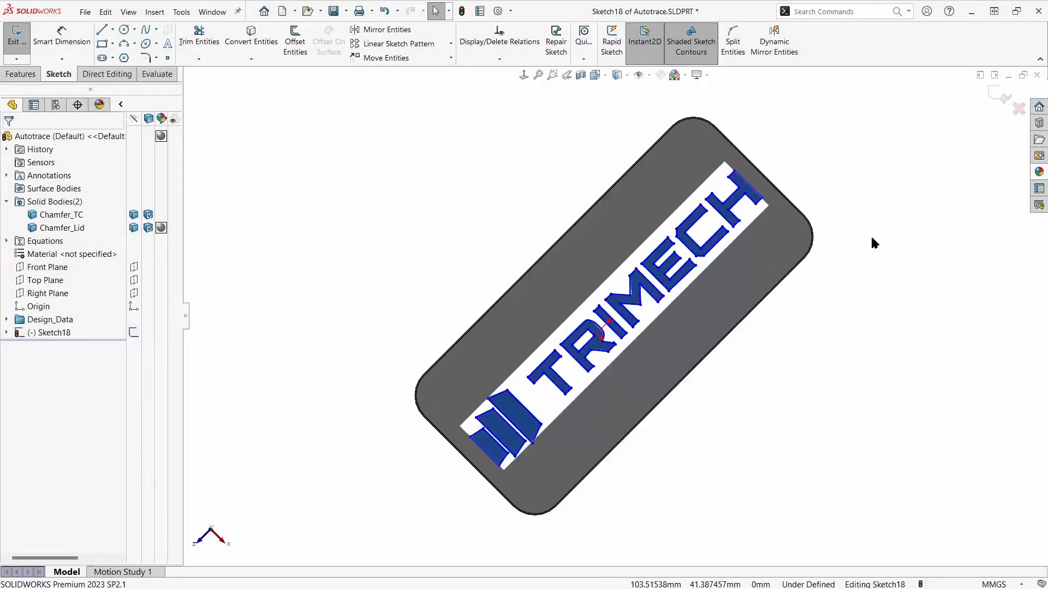
{"action": "key", "text": "alt+Right"}
{"action": "scroll", "coordinate": [636, 315], "scroll_direction": "down", "scroll_amount": 5}
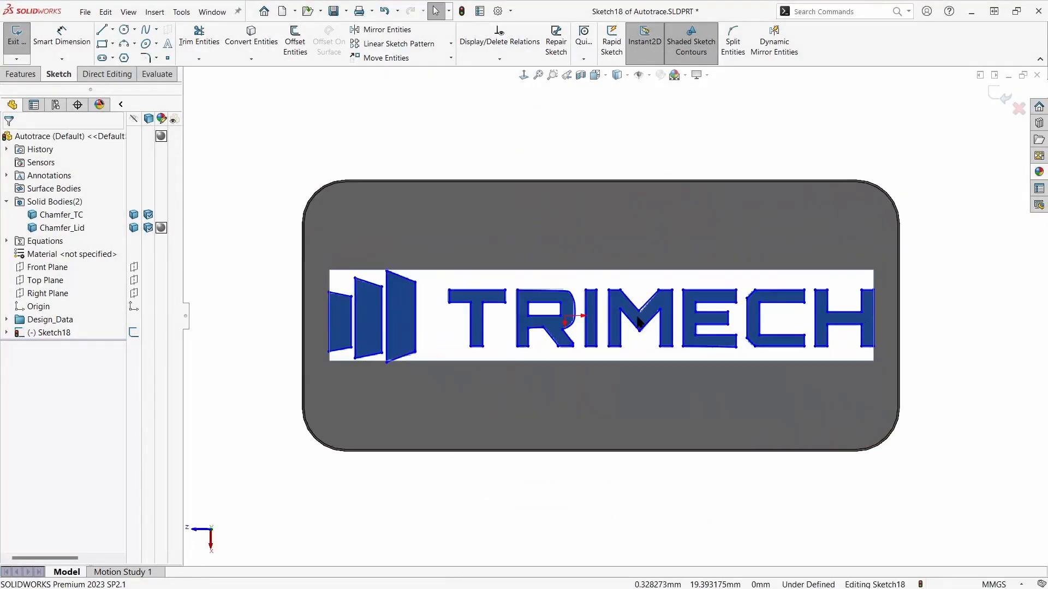
{"action": "scroll", "coordinate": [636, 316], "scroll_direction": "down", "scroll_amount": 2}
{"action": "left_click_drag", "start_coordinate": [635, 301], "coordinate": [636, 306]}
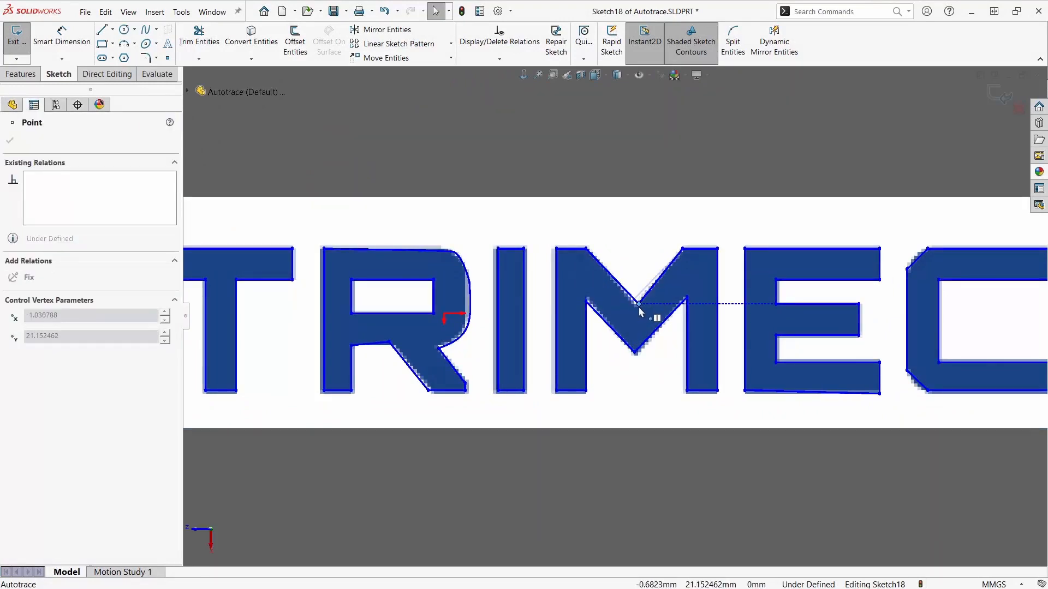
- Delete the letter R's curved outline and redraw it with four connected lines from its upper-left corner around the bowl to the leg
{"action": "left_click", "coordinate": [462, 338]}
{"action": "key", "text": "Delete"}
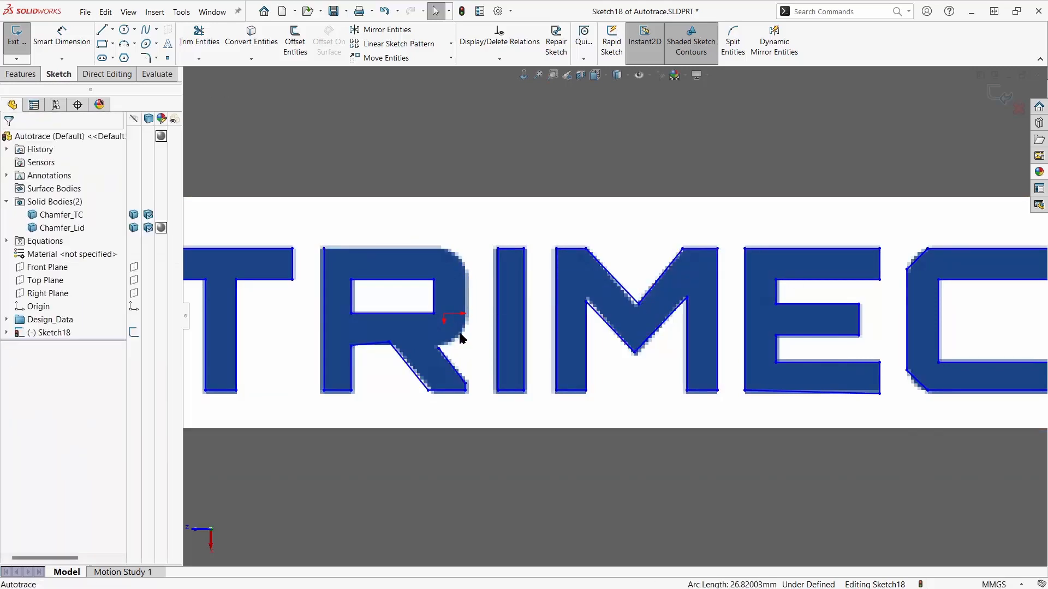
{"action": "left_click", "coordinate": [101, 31]}
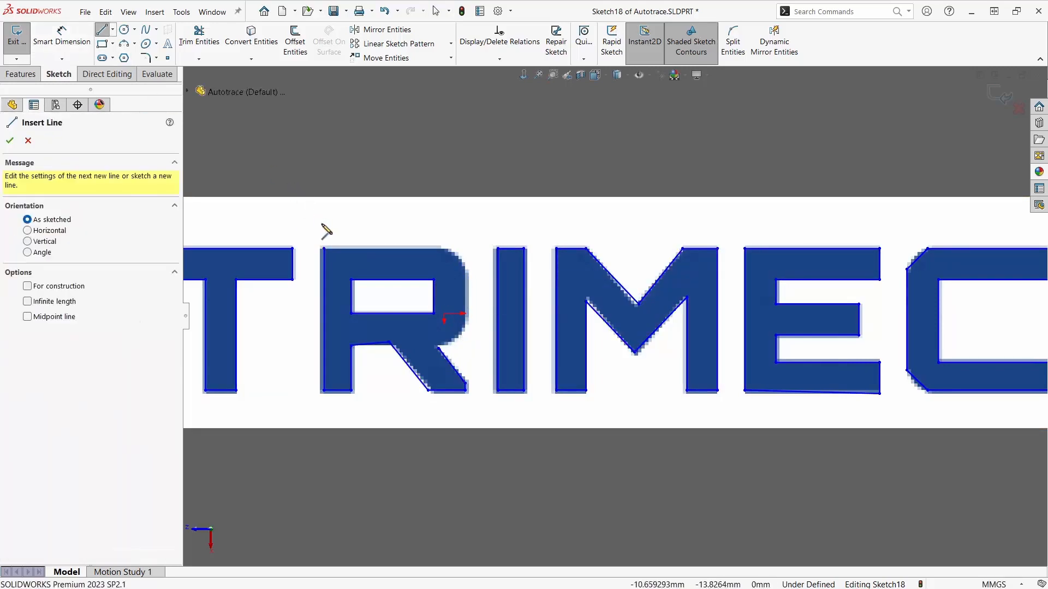
{"action": "left_click", "coordinate": [324, 248]}
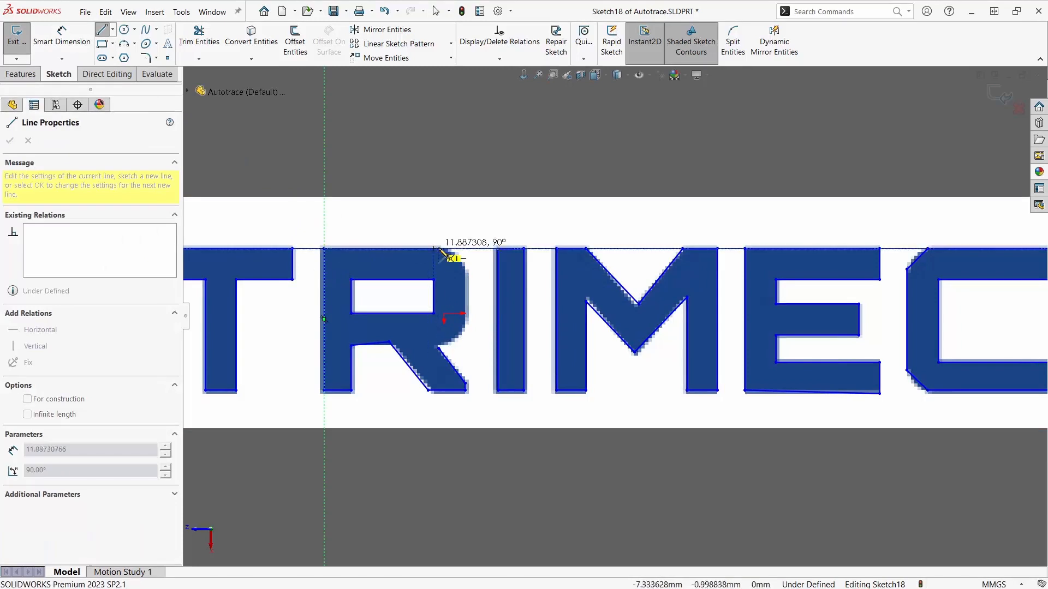
{"action": "left_click", "coordinate": [438, 248]}
{"action": "left_click", "coordinate": [465, 269]}
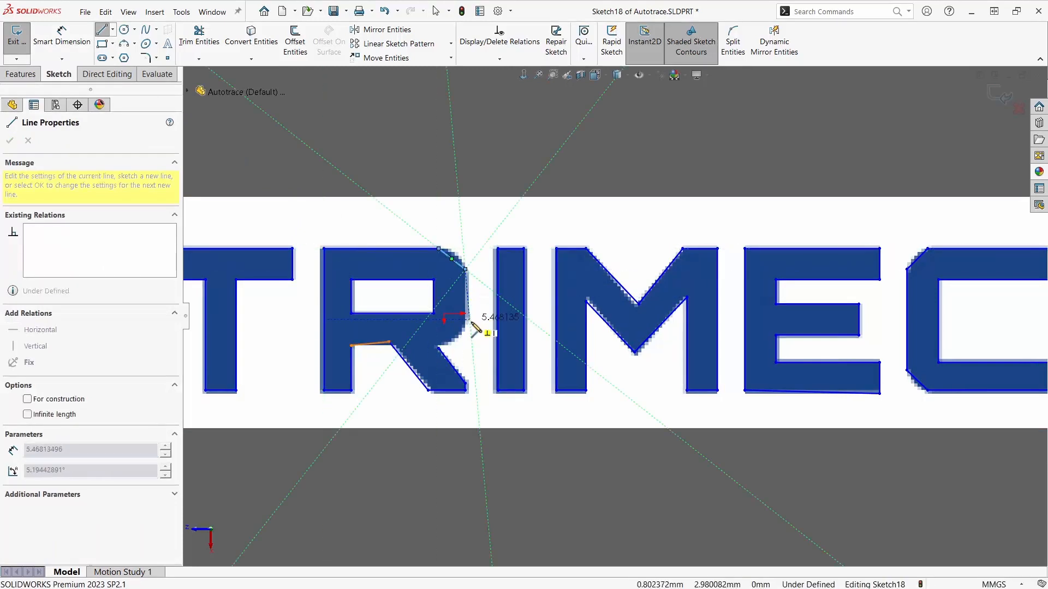
{"action": "left_click", "coordinate": [465, 326]}
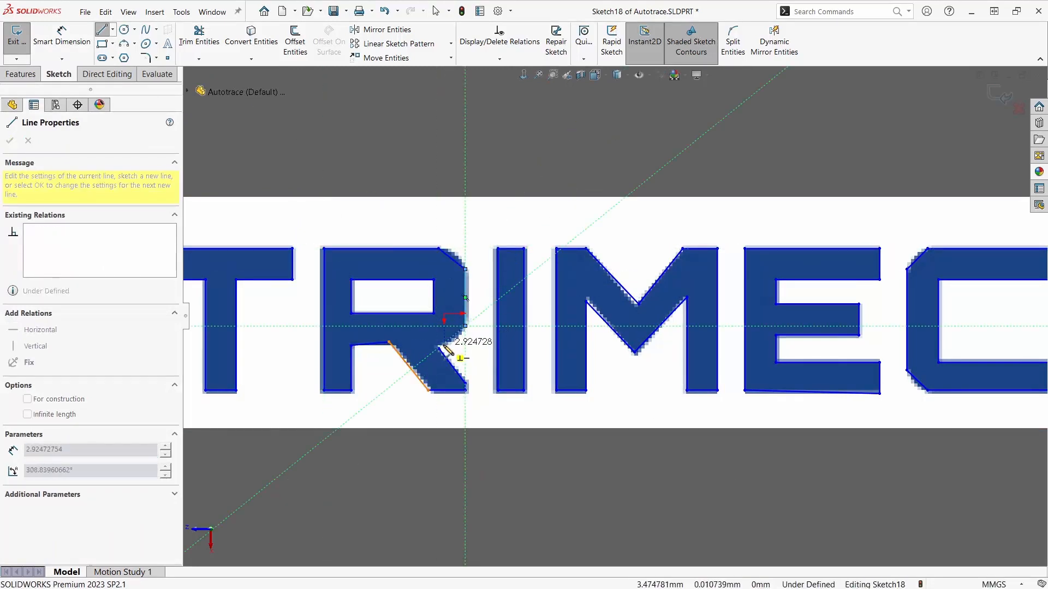
{"action": "double_click", "coordinate": [440, 348]}
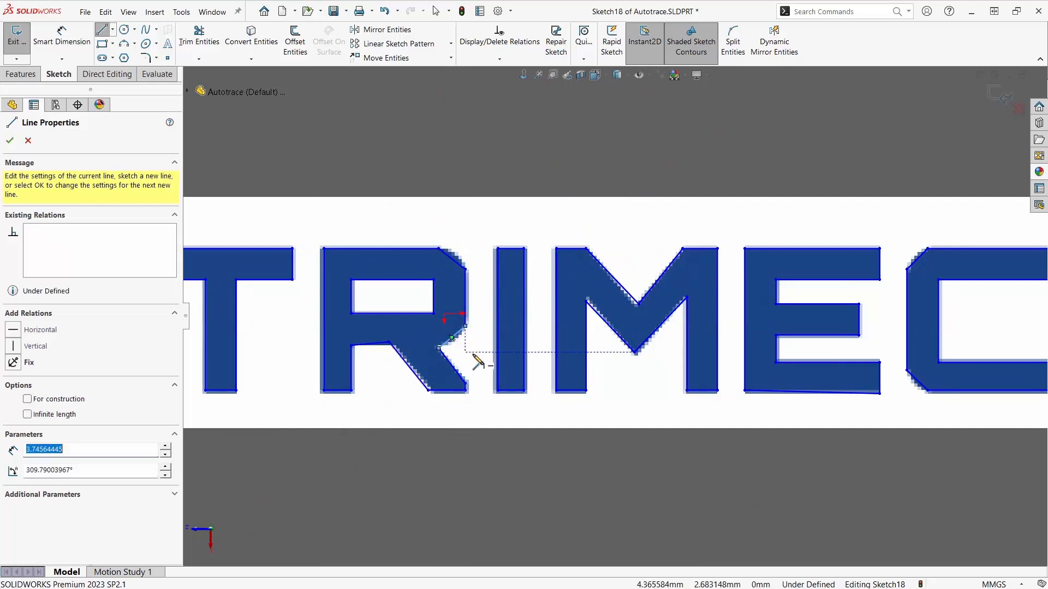
- End line sketching and move the vertex where the letter R's leg meets the bowl's underside onto the matching corner in the logo picture
{"action": "right_click", "coordinate": [473, 355]}
{"action": "left_click", "coordinate": [480, 357]}
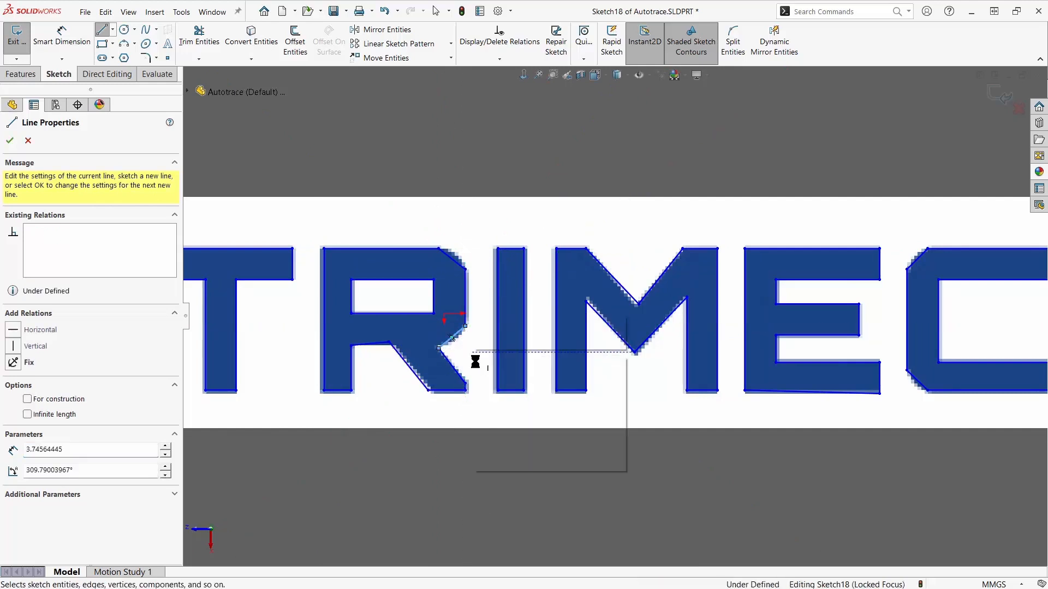
{"action": "left_click_drag", "start_coordinate": [389, 344], "coordinate": [392, 346]}
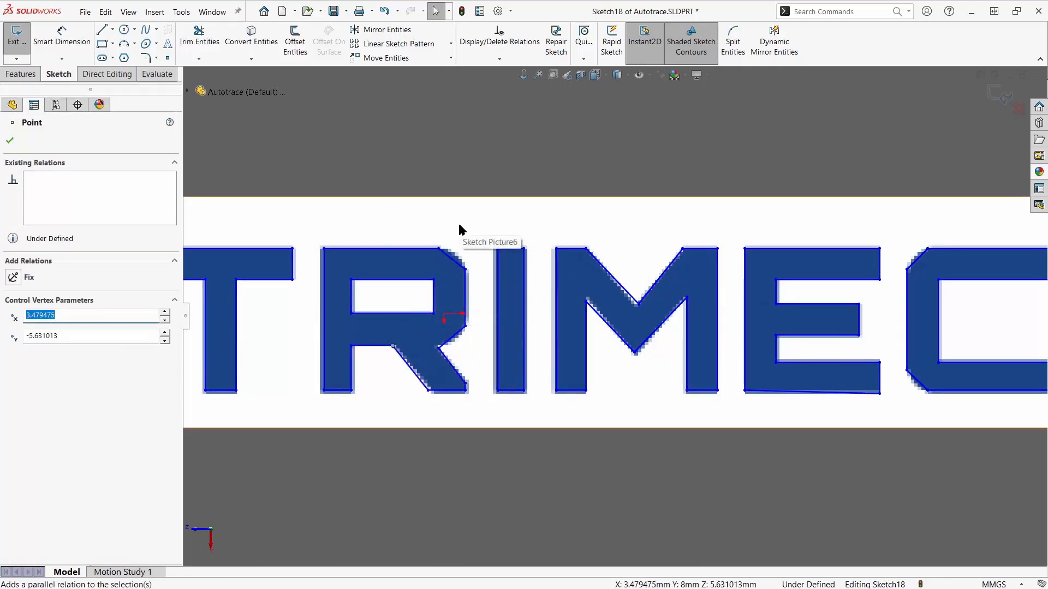
{"action": "key", "text": "f"}
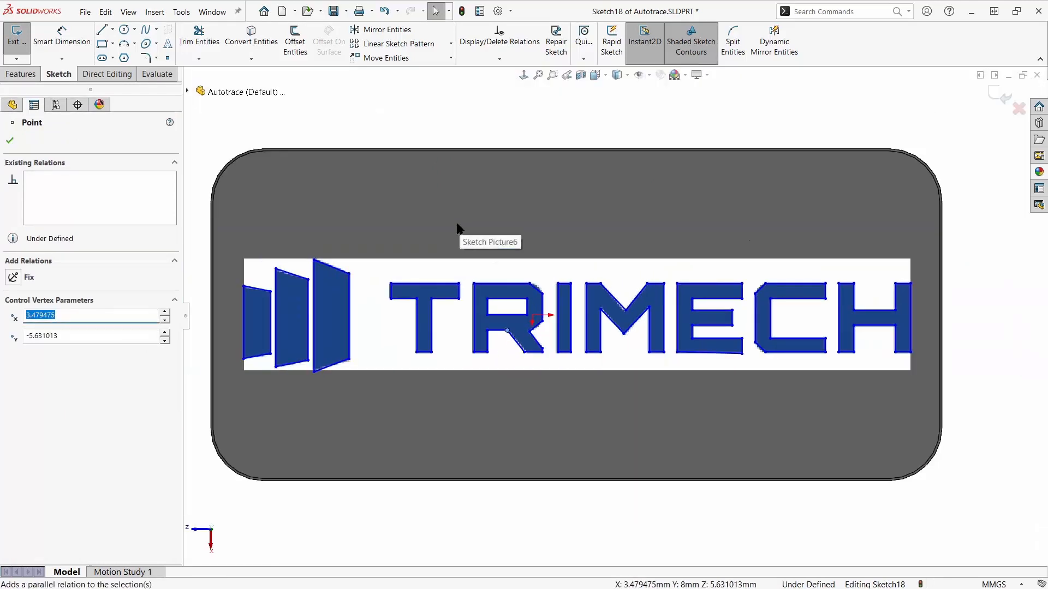
{"action": "left_click", "coordinate": [10, 141]}
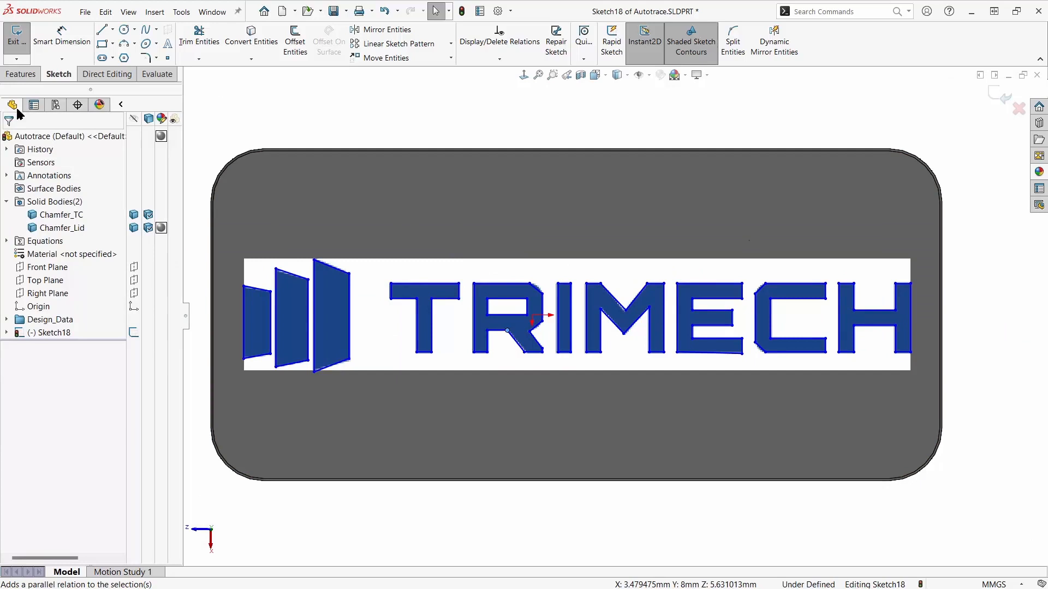
- Cut-extrude the traced logo sketch 1 mm deep, limiting the feature scope to the Chamfer_Lid body
{"action": "left_click", "coordinate": [21, 74]}
{"action": "left_click", "coordinate": [188, 41]}
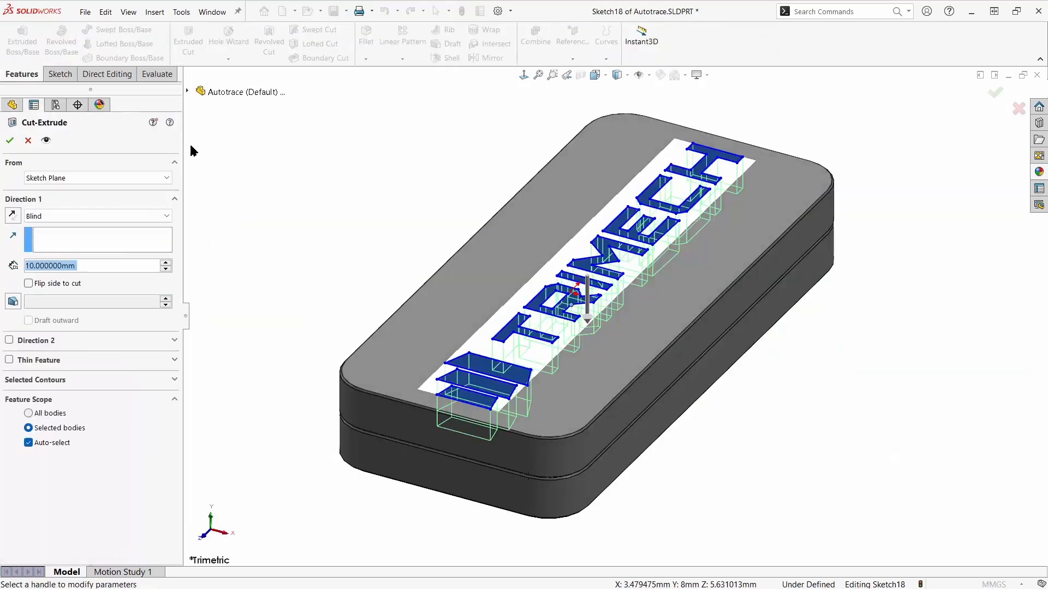
{"action": "type", "text": "1"}
{"action": "key", "text": "Return"}
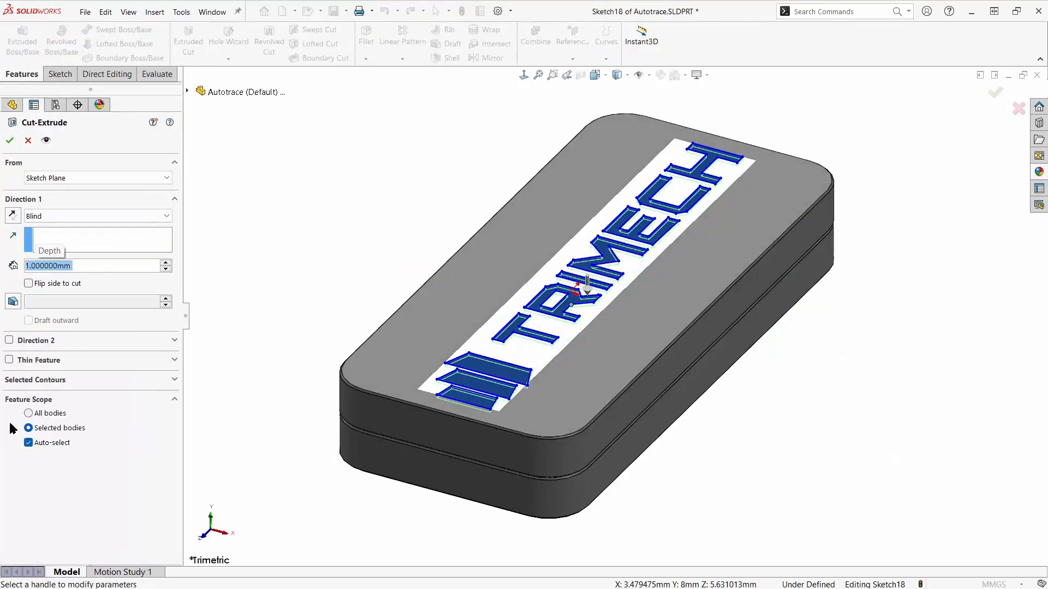
{"action": "left_click", "coordinate": [28, 443]}
{"action": "left_click", "coordinate": [375, 419]}
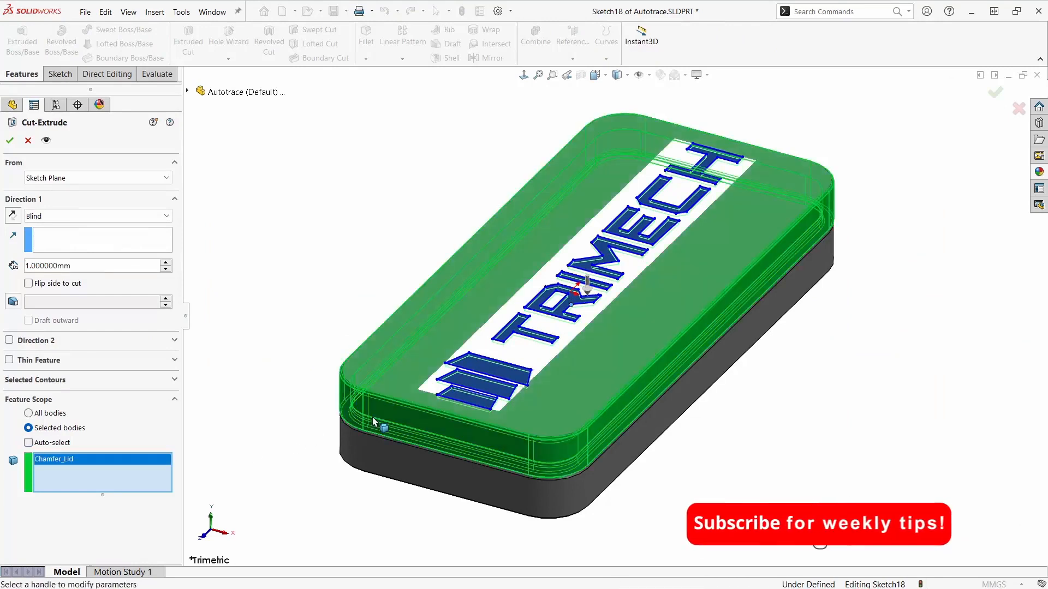
{"action": "key", "text": "Return"}
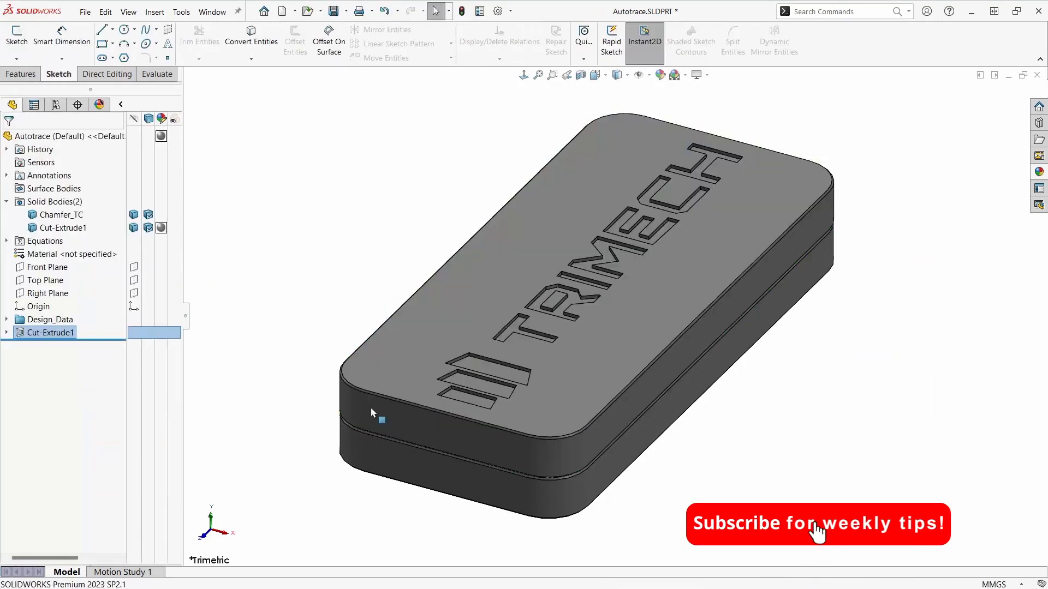
- Examine the engraved logo on the lid from an angle and in a view normal to the lid's top face
{"action": "left_click", "coordinate": [305, 324]}
{"action": "left_click", "coordinate": [579, 376]}
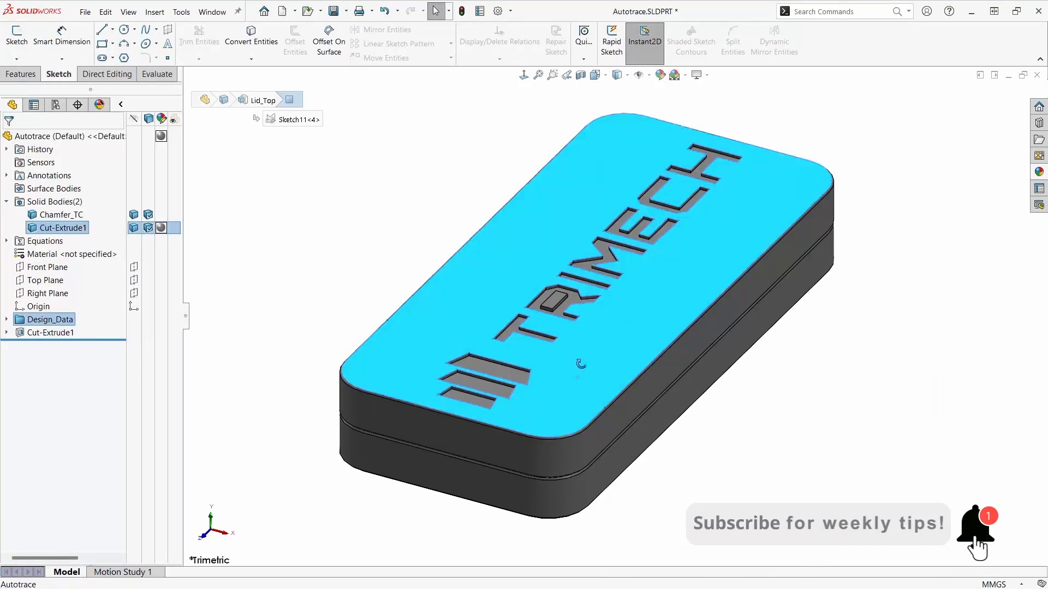
{"action": "middle_click_drag", "start_coordinate": [580, 364], "coordinate": [575, 346]}
{"action": "left_click", "coordinate": [541, 336]}
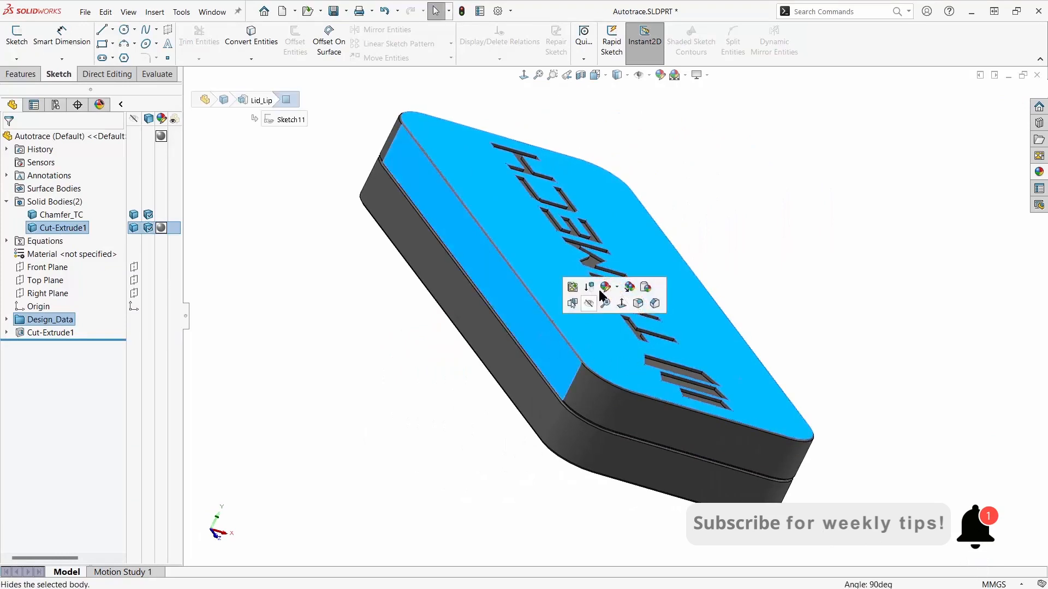
{"action": "left_click", "coordinate": [621, 304]}
{"action": "left_click", "coordinate": [604, 479]}
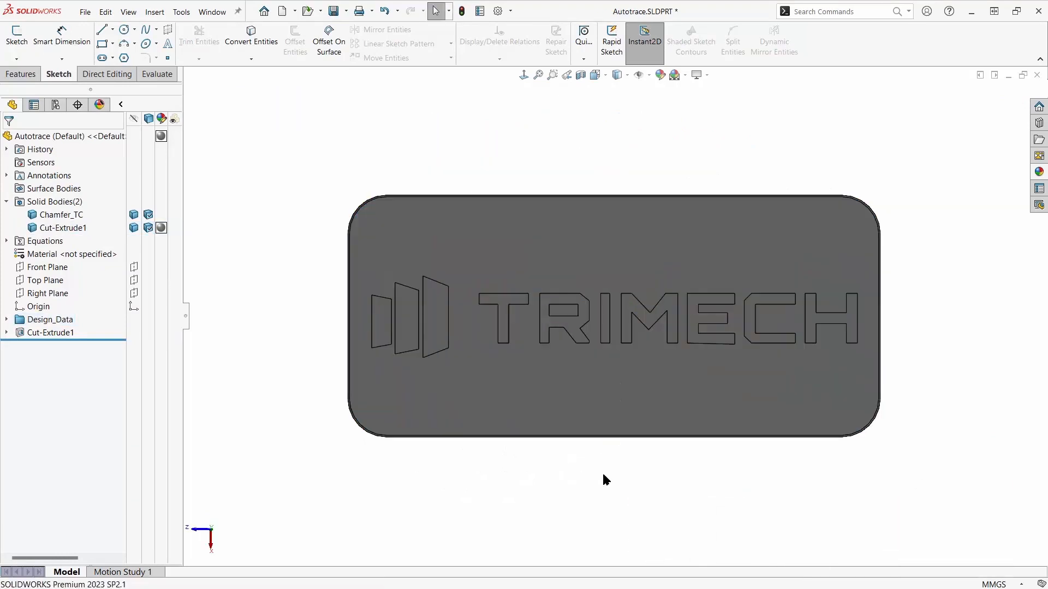